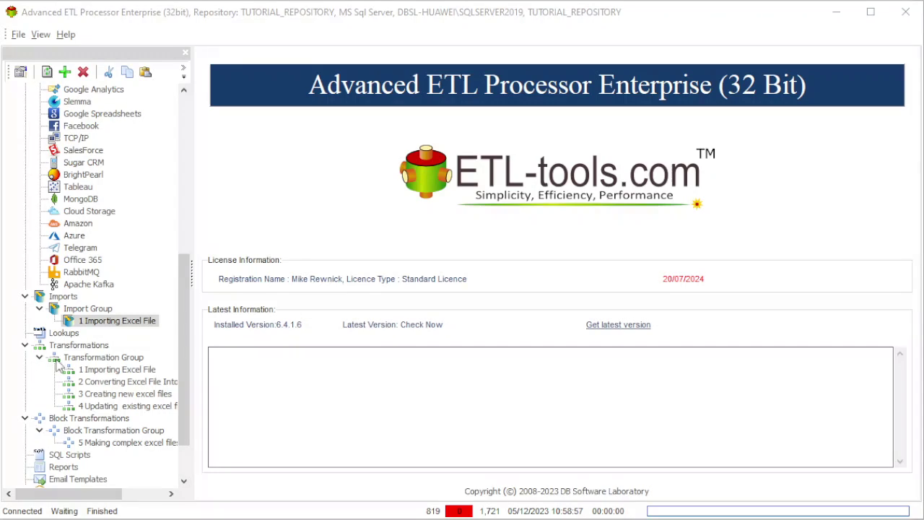
# Open the import "1 Importing Excel File", check its field mappings, and run it into [DEMO].[dbo].[Customers]
pyautogui.click(116, 372)
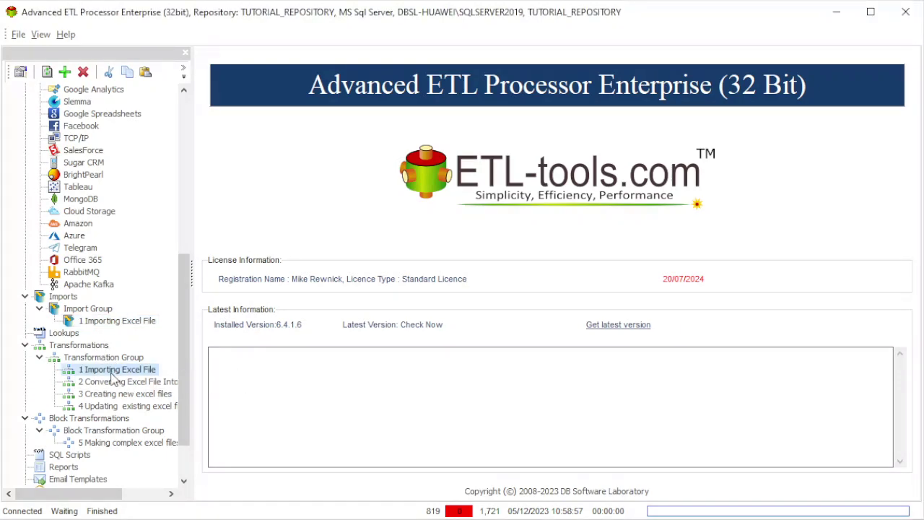
pyautogui.doubleClick(115, 323)
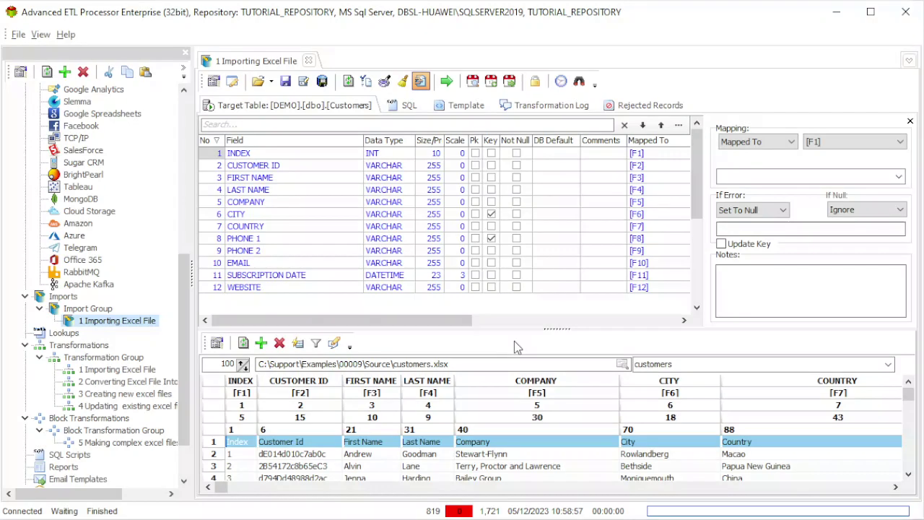
pyautogui.click(546, 469)
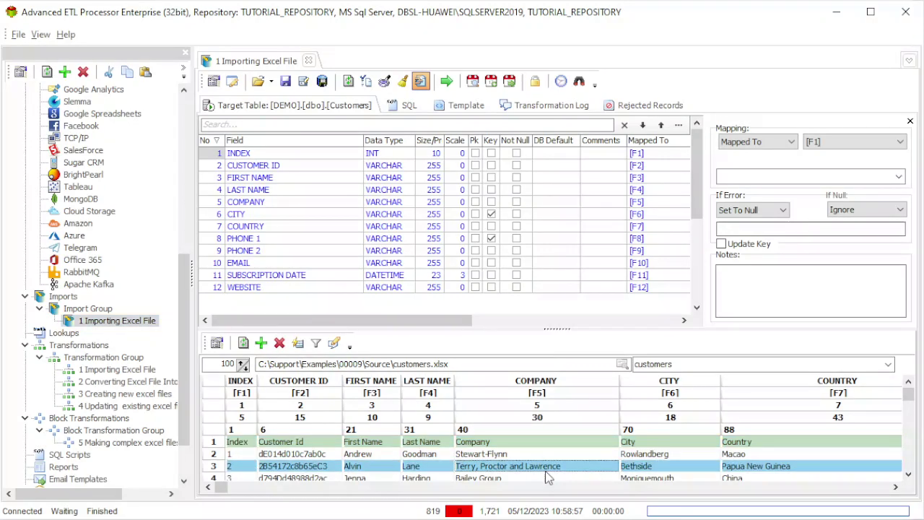
pyautogui.click(293, 203)
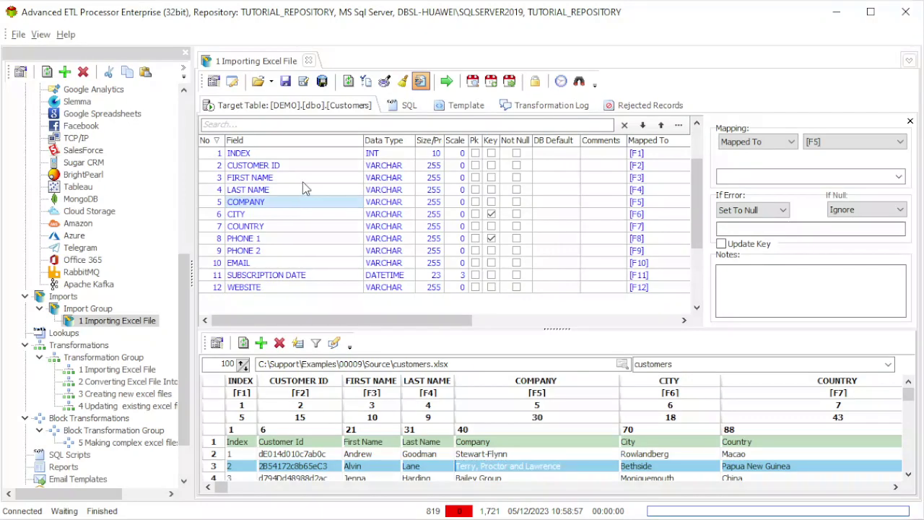
pyautogui.click(287, 155)
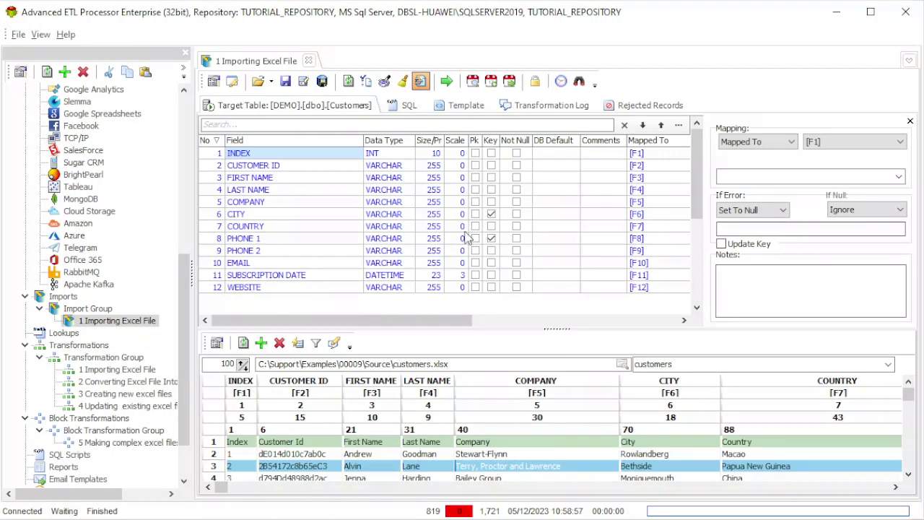
pyautogui.click(453, 86)
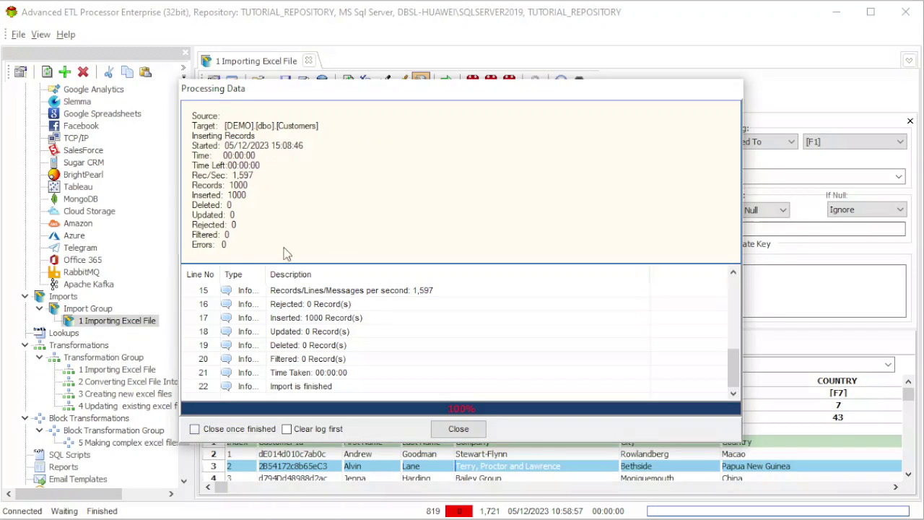
pyautogui.click(459, 428)
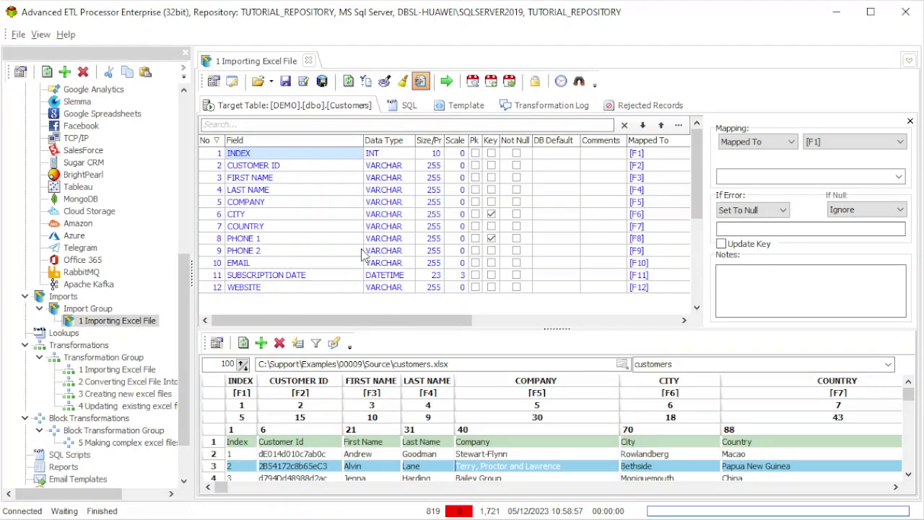
# Browse the records in [DEMO].[dbo].[Customers] from the import's MS SQL Server data target options
pyautogui.click(214, 82)
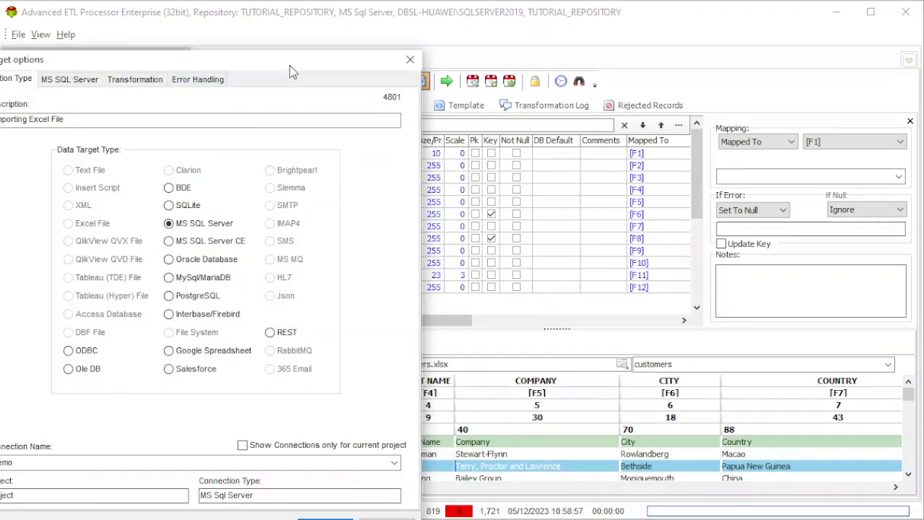
pyautogui.moveTo(289, 65); pyautogui.dragTo(489, 30)
pyautogui.click(261, 45)
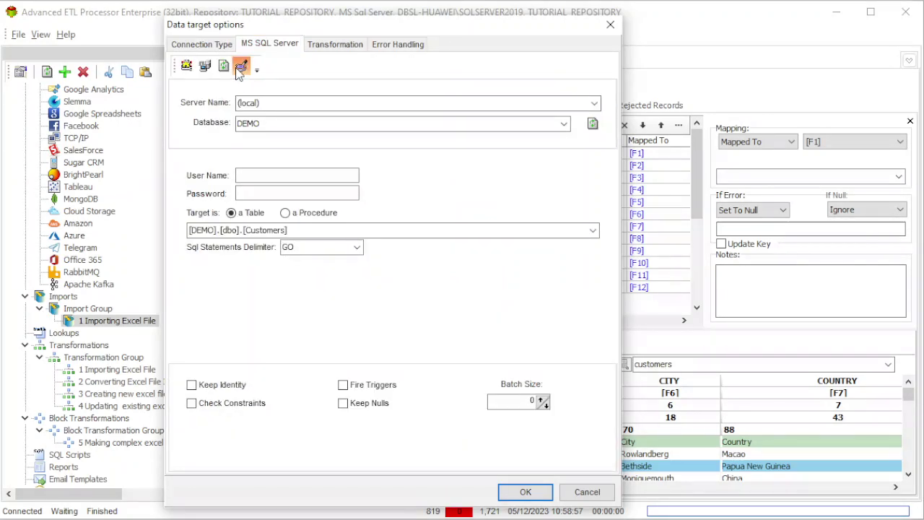
pyautogui.click(241, 67)
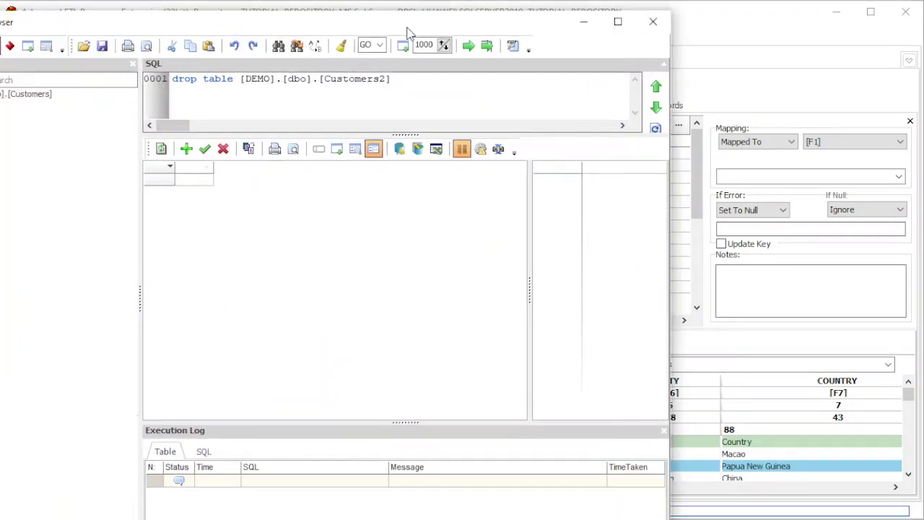
pyautogui.click(133, 84)
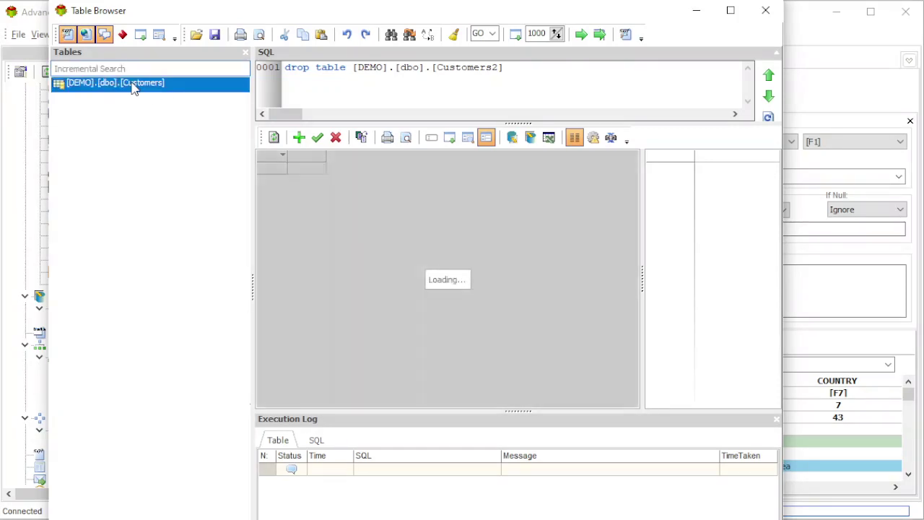
pyautogui.click(355, 230)
pyautogui.scroll(-5, 356, 239)
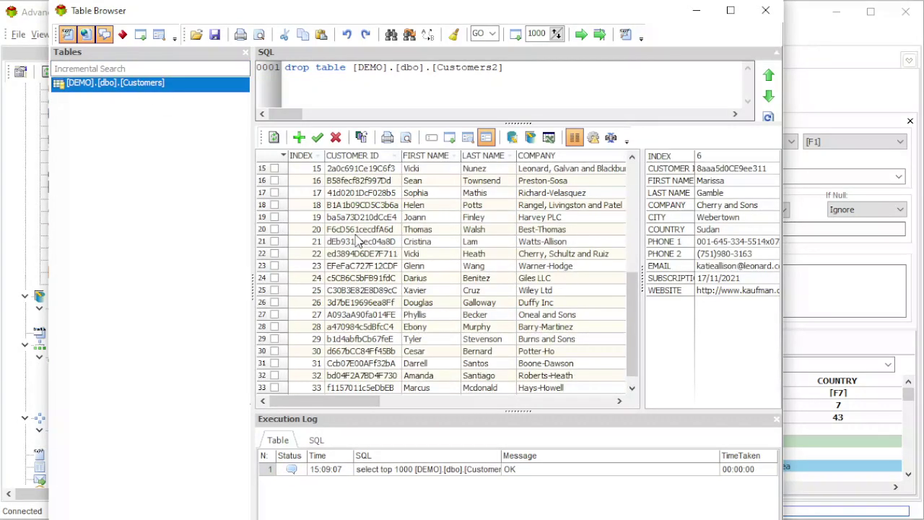
pyautogui.scroll(-2, 356, 242)
pyautogui.press('Escape')
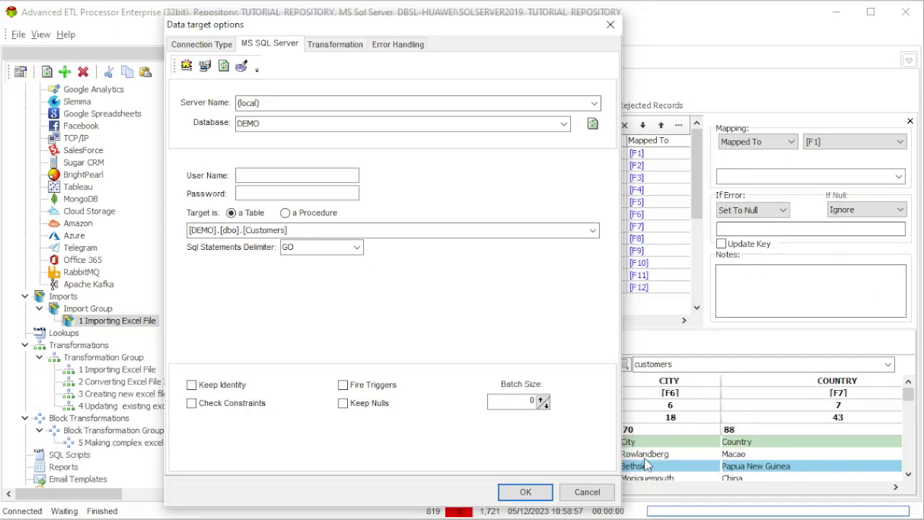
pyautogui.click(590, 495)
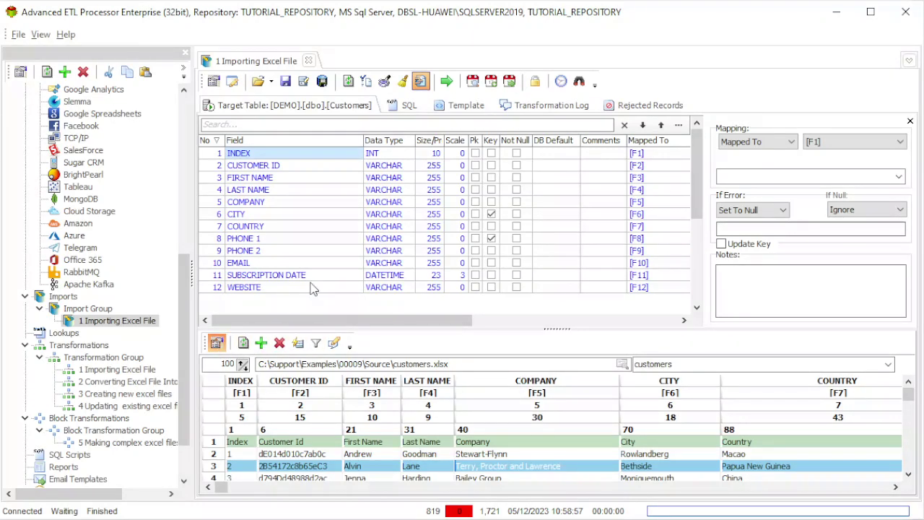
# Review the import's data source options for Excel file, source tables and data reading restrictions, and close the import
pyautogui.click(218, 343)
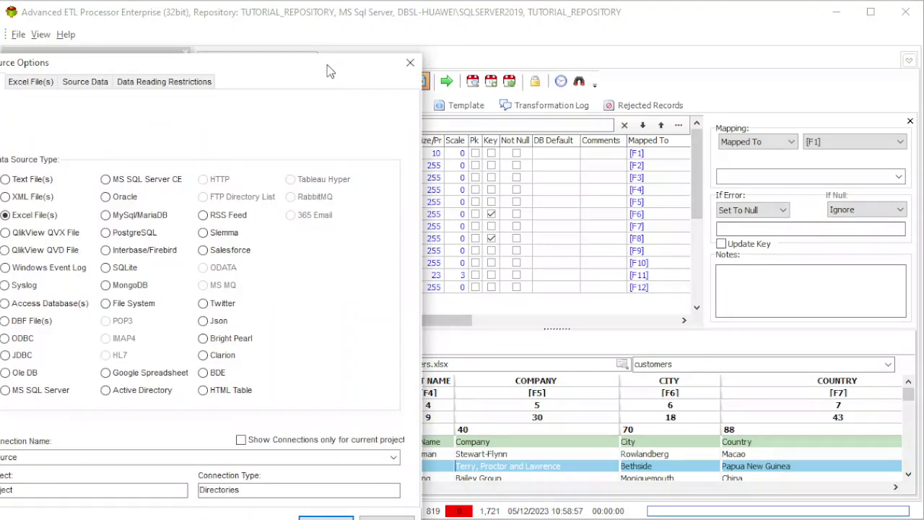
pyautogui.moveTo(328, 70); pyautogui.dragTo(467, 21)
pyautogui.click(177, 35)
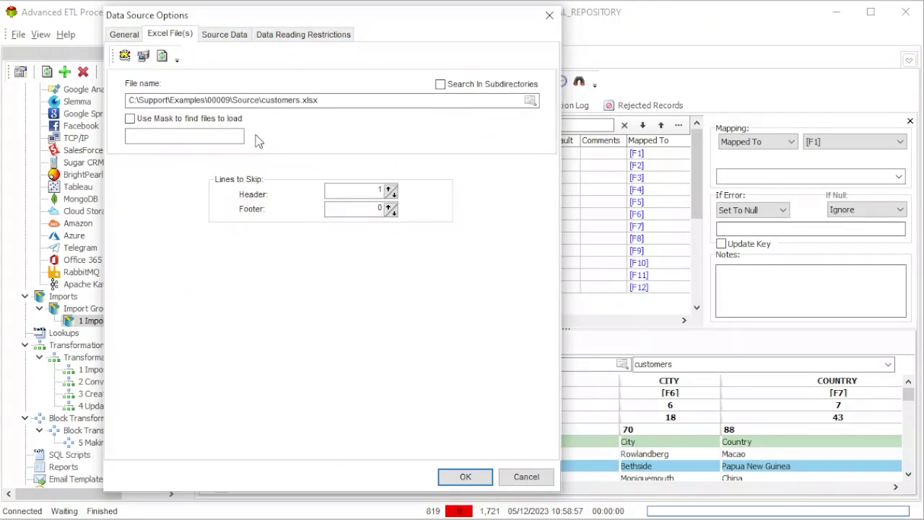
pyautogui.click(226, 37)
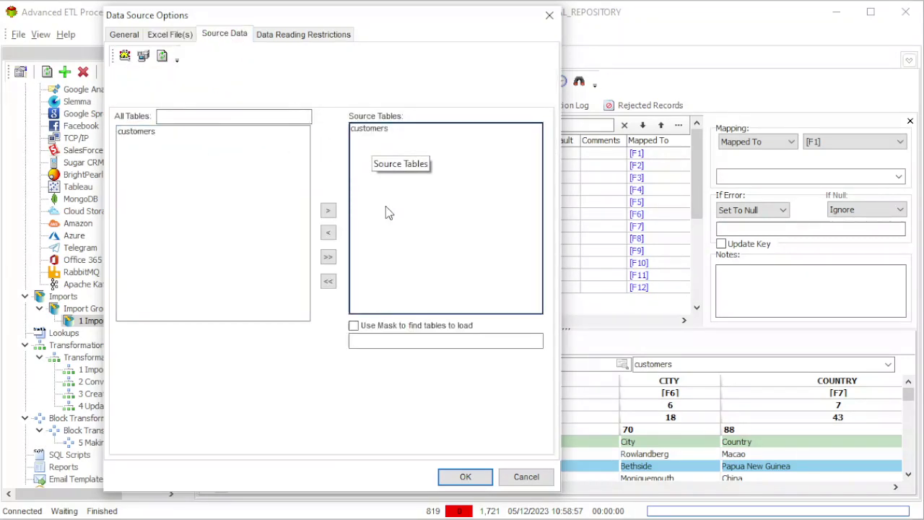
pyautogui.click(315, 36)
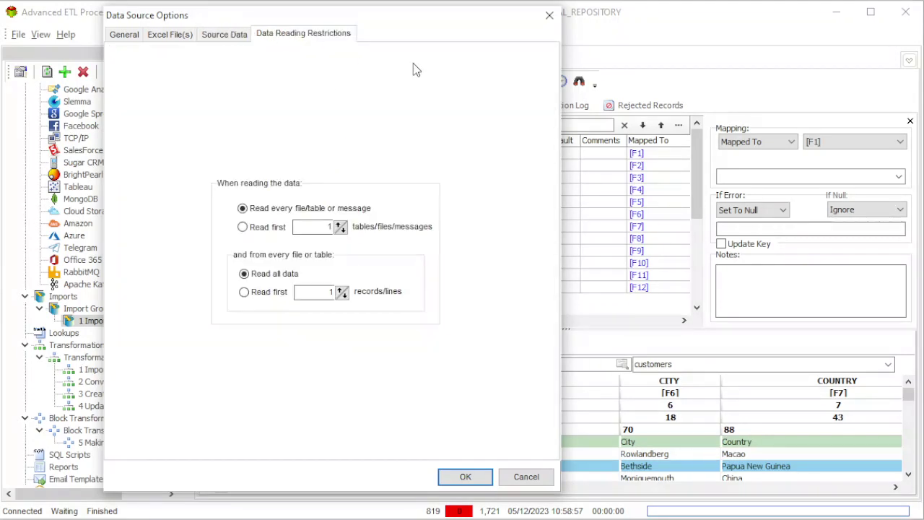
pyautogui.click(466, 477)
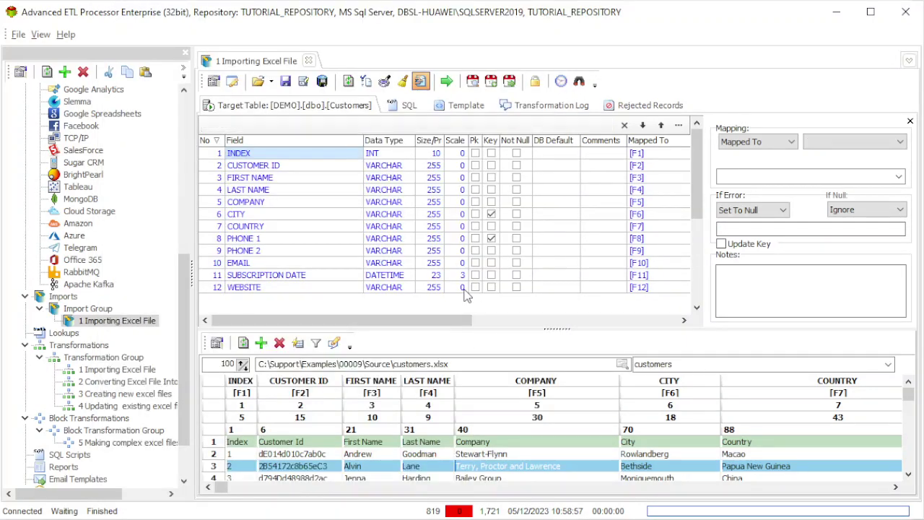
pyautogui.click(309, 61)
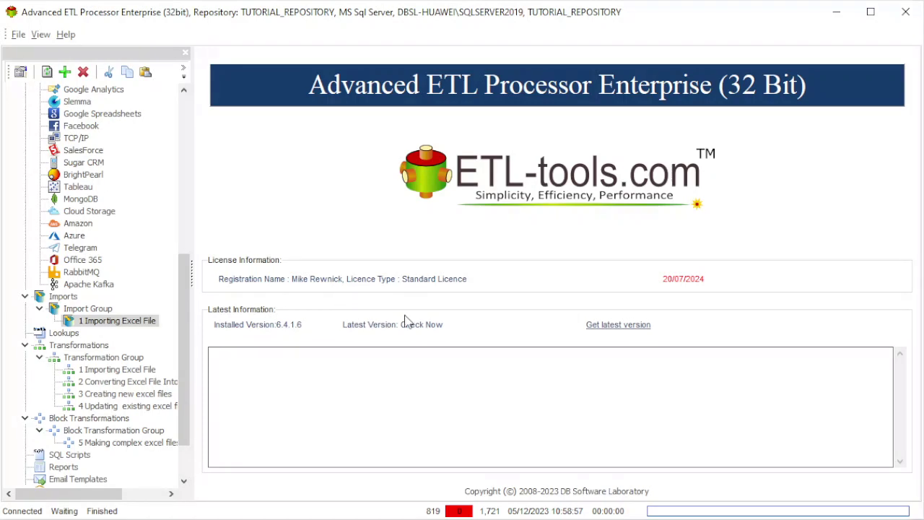
# Open the transformation "1 Importing Excel File" and review its reader's general, Excel file and rejected file properties
pyautogui.click(112, 370)
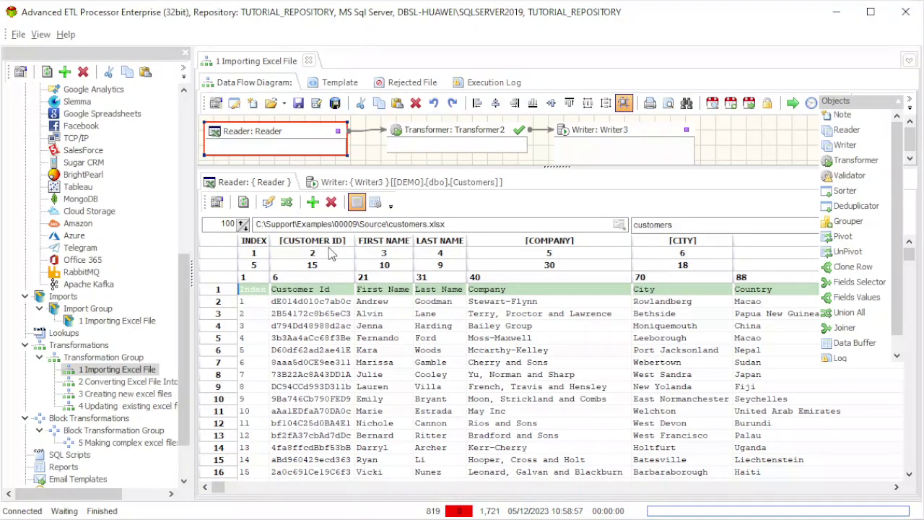
pyautogui.click(217, 203)
pyautogui.moveTo(217, 70); pyautogui.dragTo(436, 44)
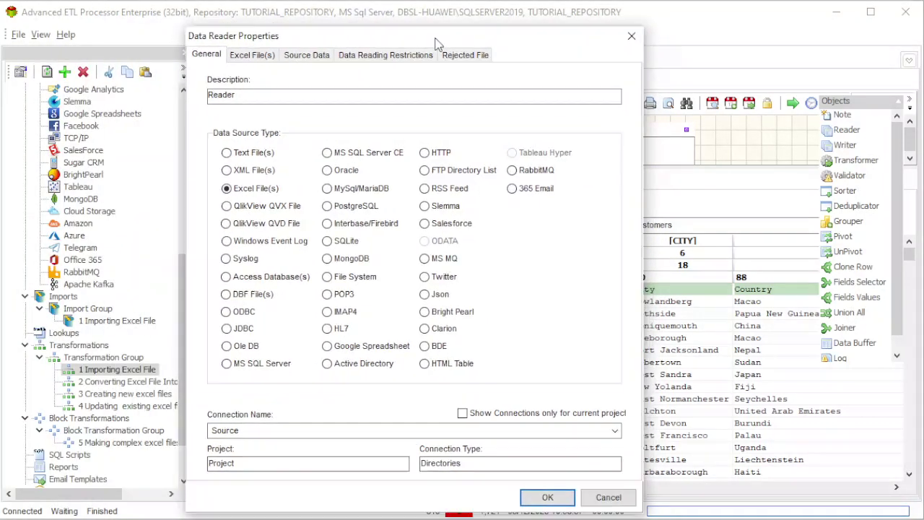
pyautogui.click(252, 56)
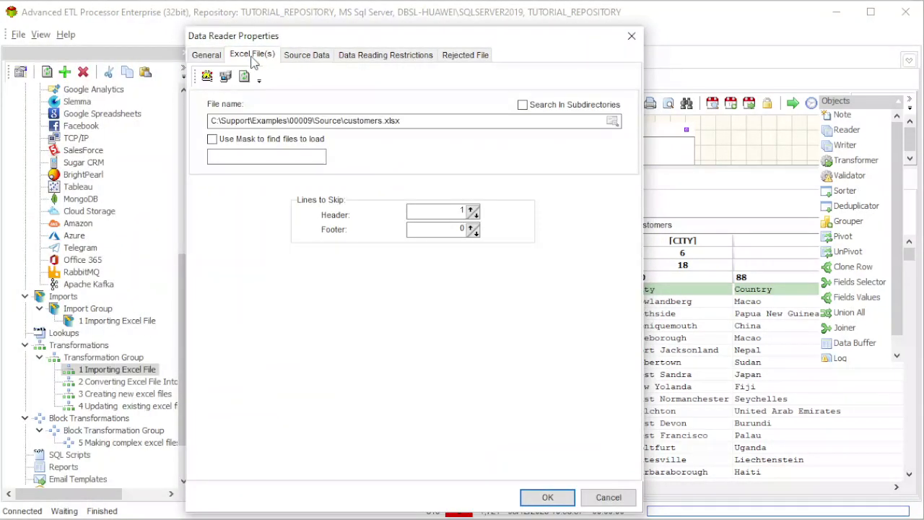
pyautogui.click(457, 58)
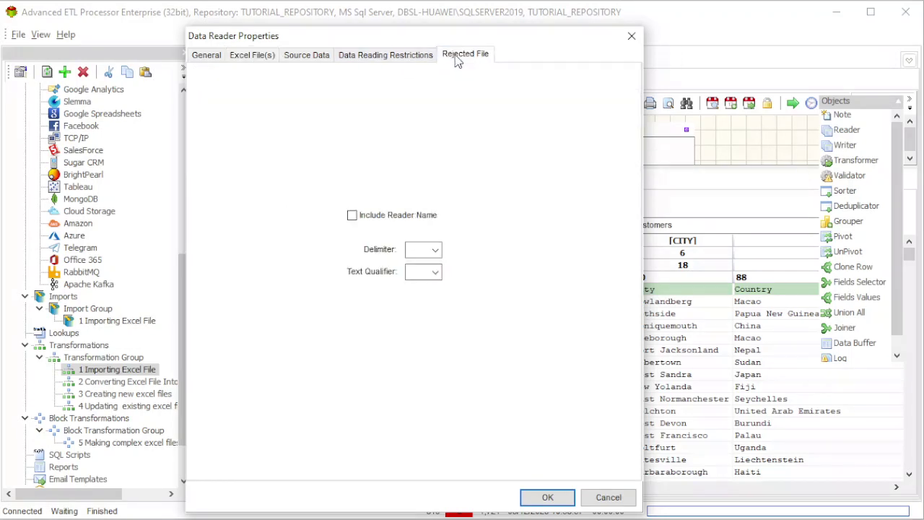
pyautogui.click(612, 497)
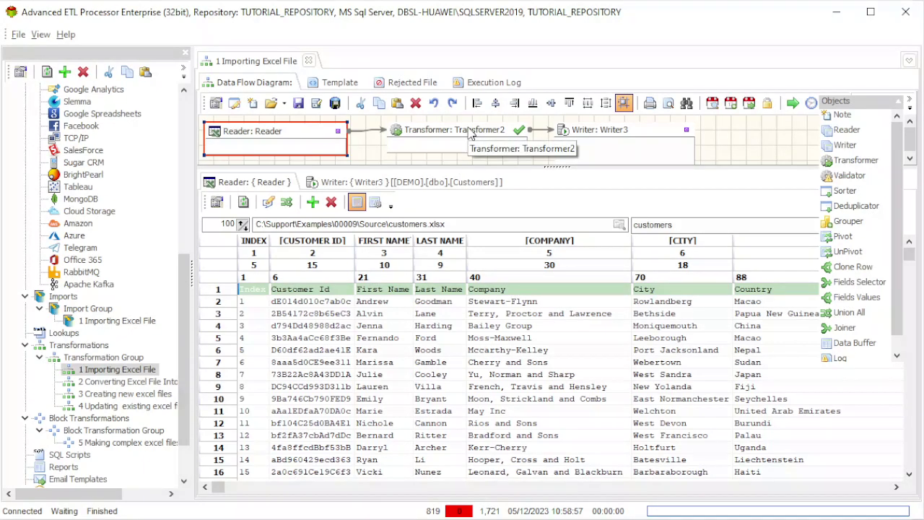
# In Transformer2, detach the link between the source [INDEX] and target INDEX fields and reconnect them, saving the mapping
pyautogui.moveTo(474, 137); pyautogui.dragTo(469, 132)
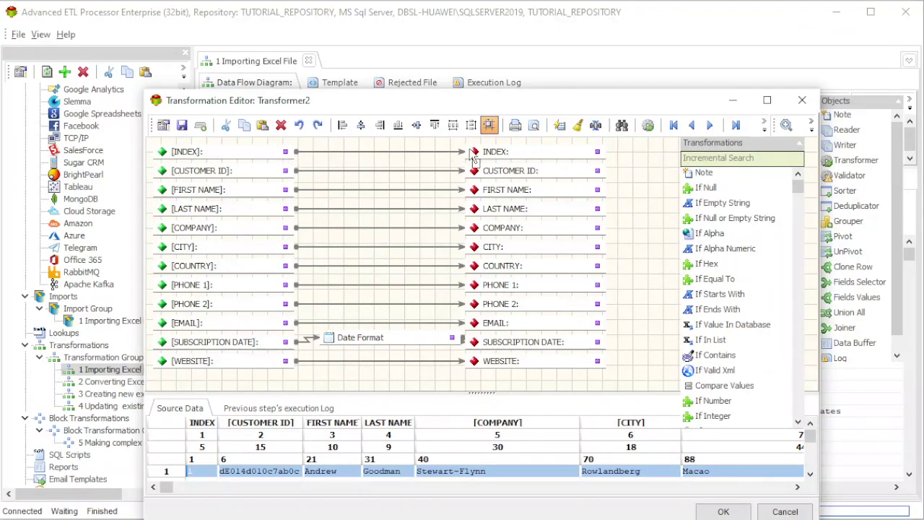
pyautogui.moveTo(467, 153); pyautogui.dragTo(468, 154)
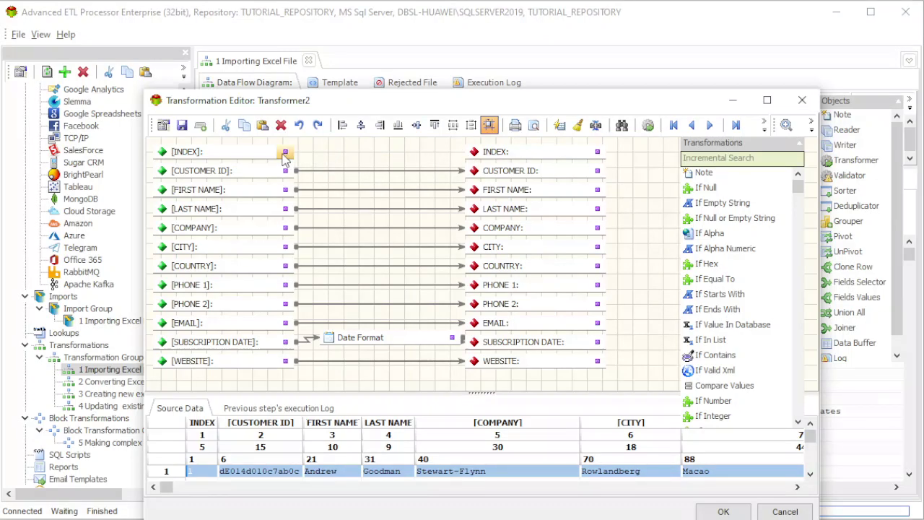
pyautogui.moveTo(285, 152); pyautogui.dragTo(473, 156)
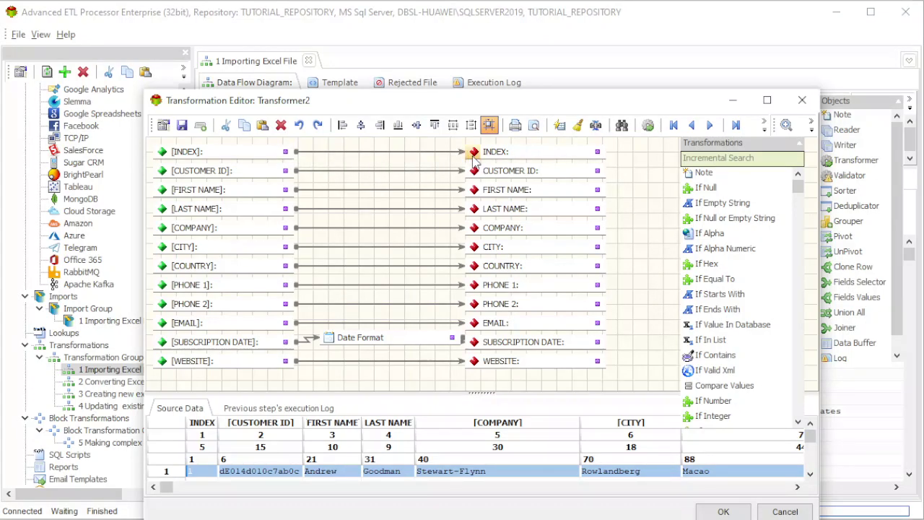
pyautogui.moveTo(498, 105); pyautogui.dragTo(494, 66)
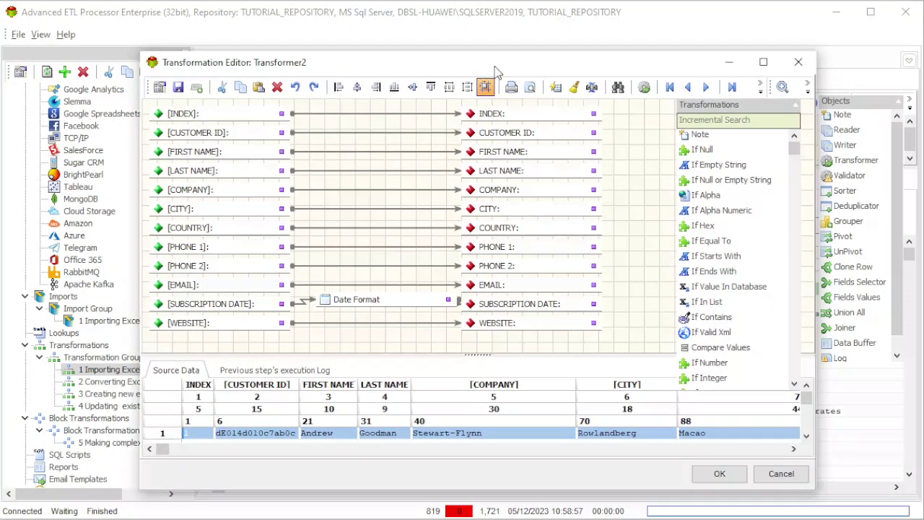
pyautogui.click(715, 473)
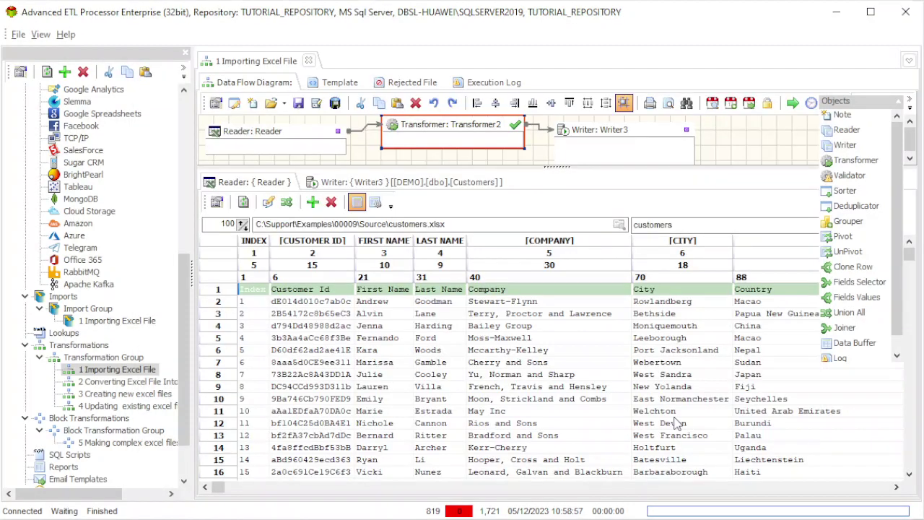
# Run the "1 Importing Excel File" transformation and close it once processing completes
pyautogui.click(793, 104)
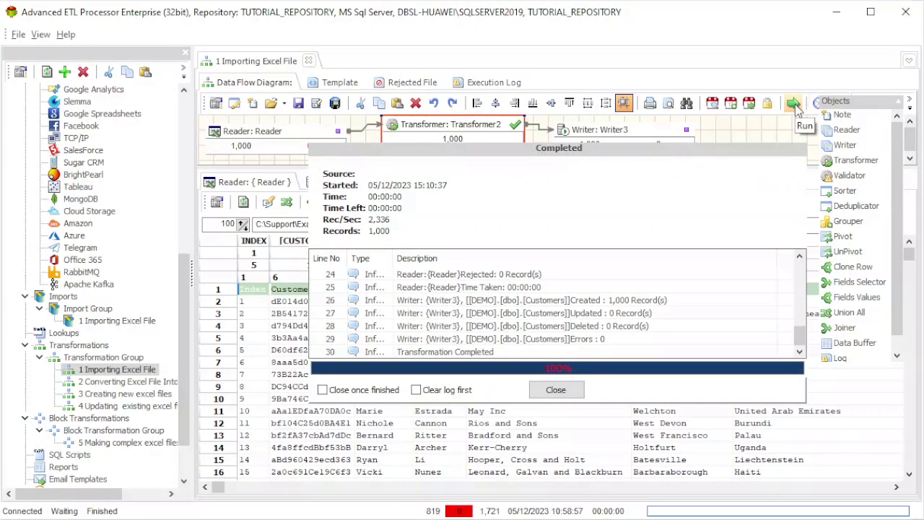
pyautogui.click(570, 392)
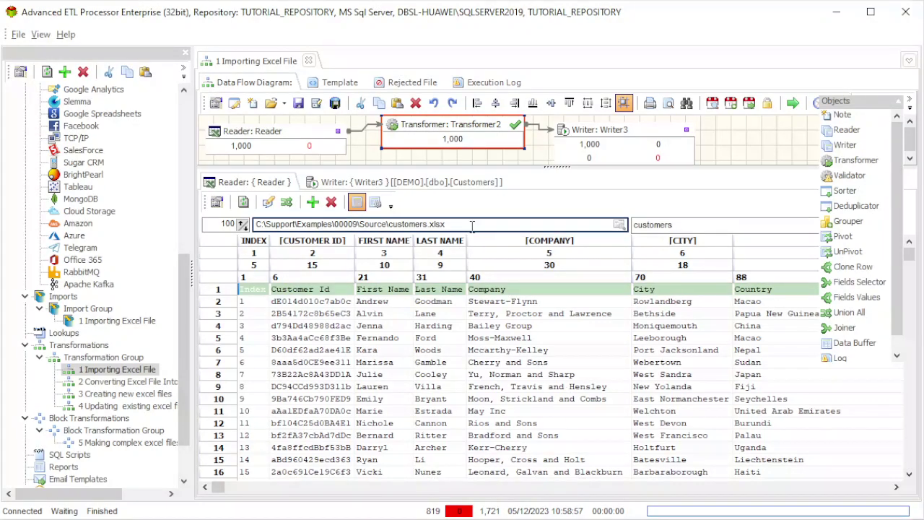
pyautogui.click(309, 61)
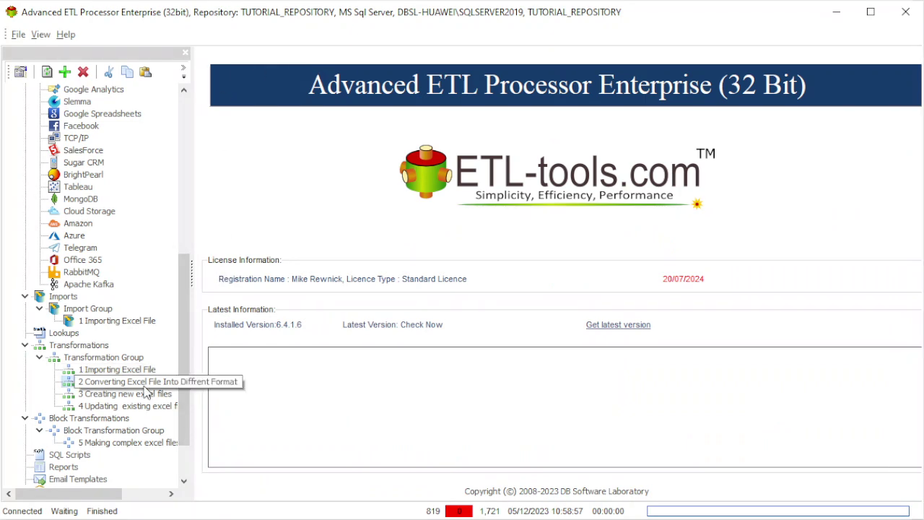
# Open the transformation "2 Converting Excel File Into Diffrent Format" to view its reader's source data
pyautogui.doubleClick(144, 386)
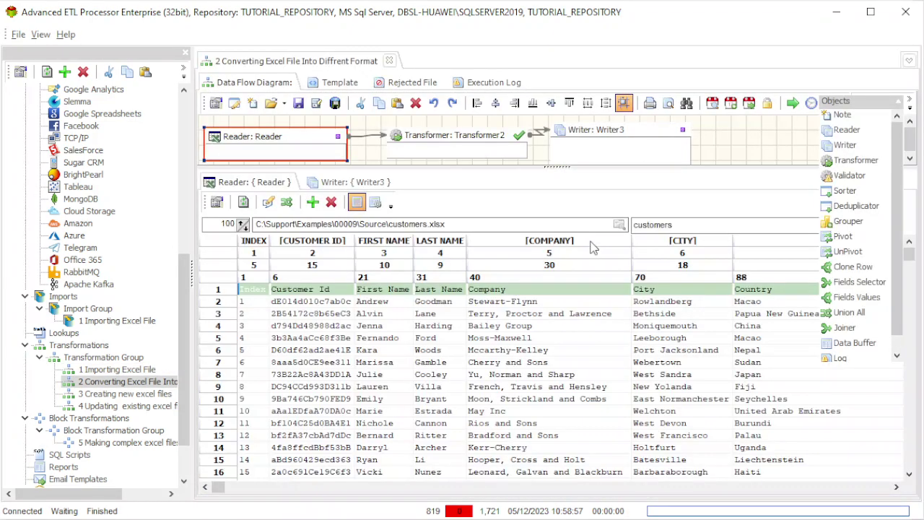
pyautogui.click(599, 356)
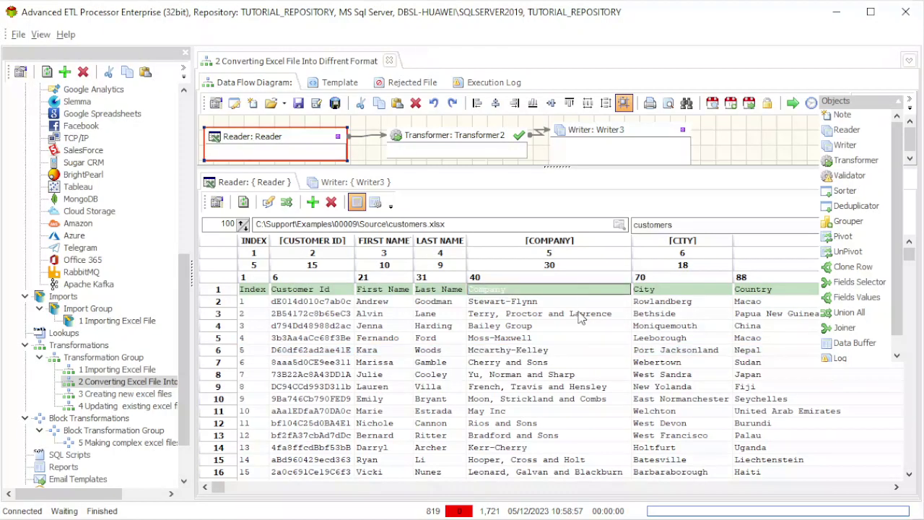
# Open Writer3's properties and review its connection type and text file settings for the target Customers.csv
pyautogui.click(578, 314)
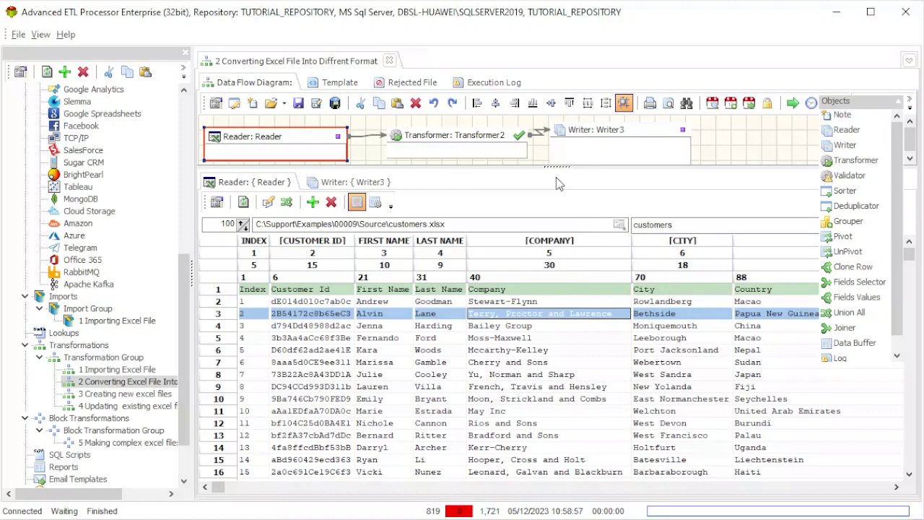
pyautogui.click(617, 139)
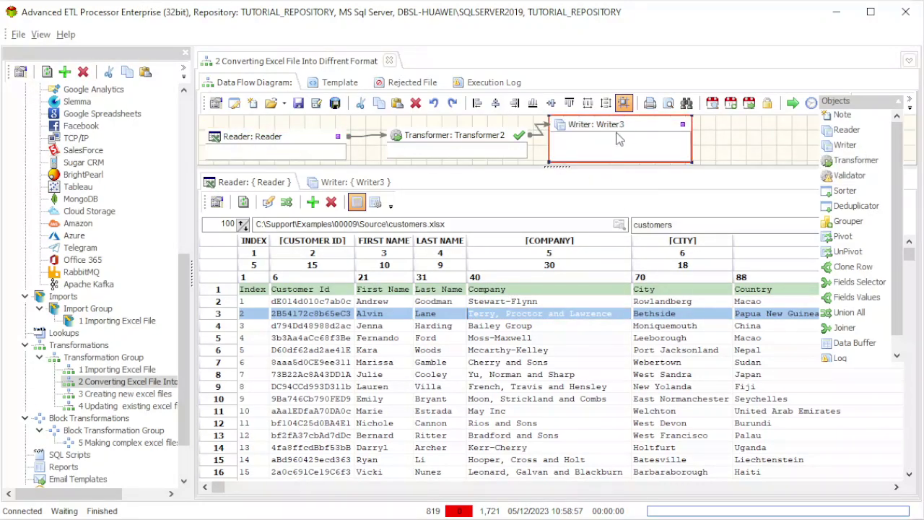
pyautogui.doubleClick(617, 138)
pyautogui.moveTo(333, 62); pyautogui.dragTo(677, 37)
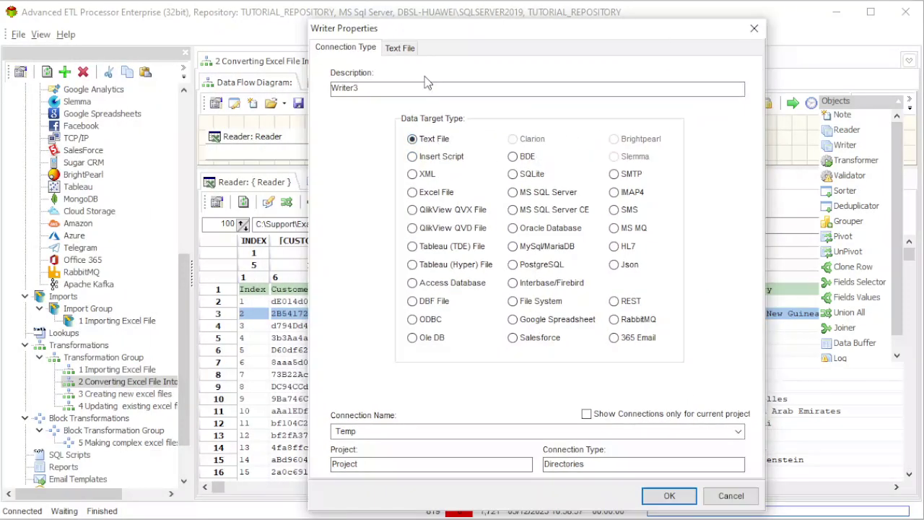
pyautogui.click(402, 48)
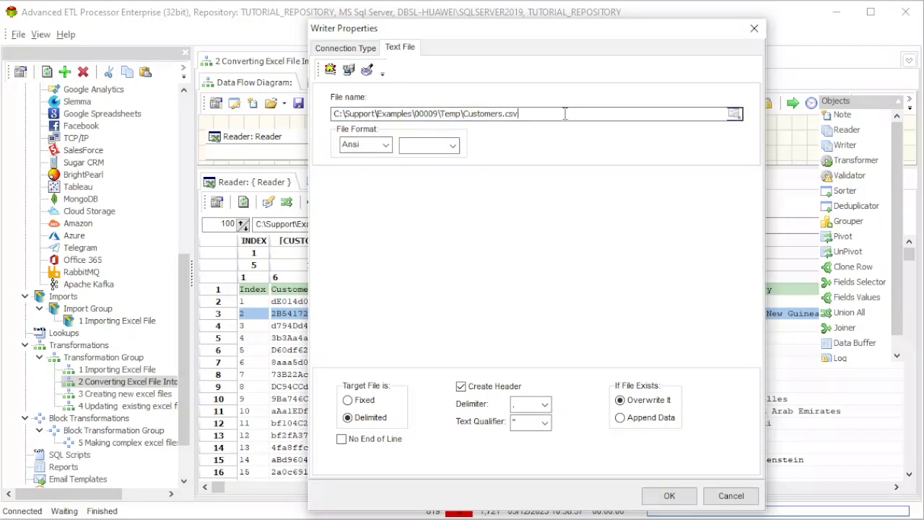
pyautogui.moveTo(567, 113); pyautogui.dragTo(331, 113)
pyautogui.click(347, 47)
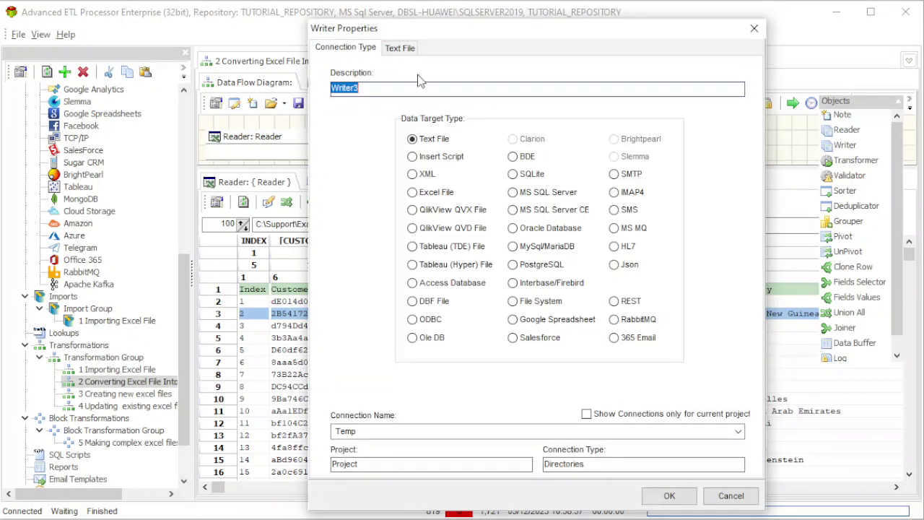
# Try XML as Writer3's data target type, restore Text File and accept the properties
pyautogui.click(433, 175)
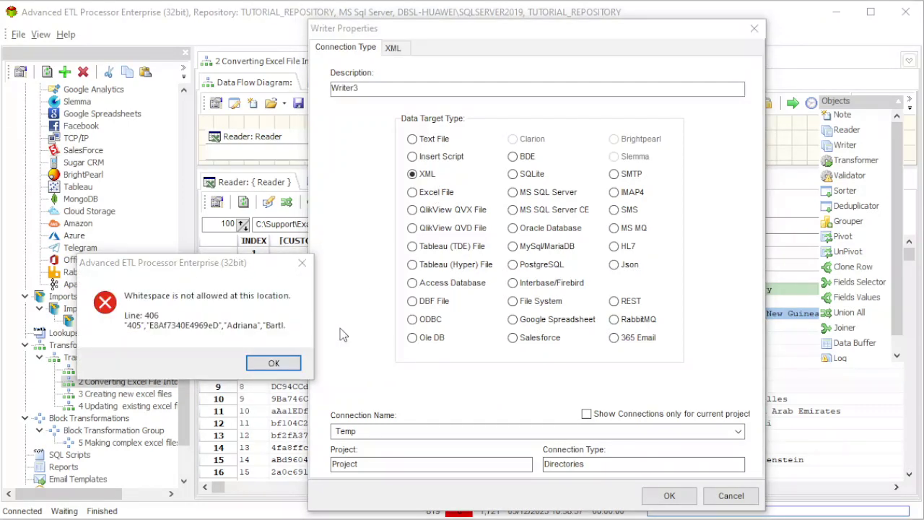
pyautogui.click(279, 364)
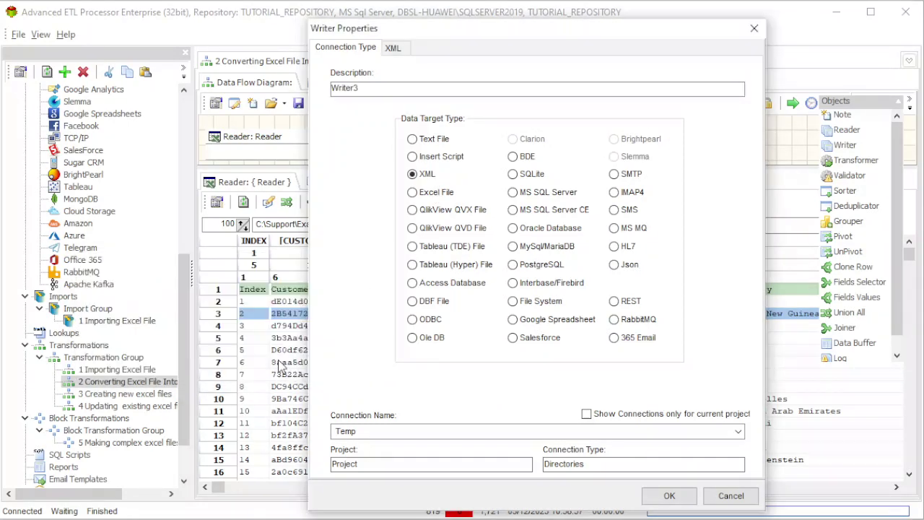
pyautogui.click(444, 140)
pyautogui.click(670, 498)
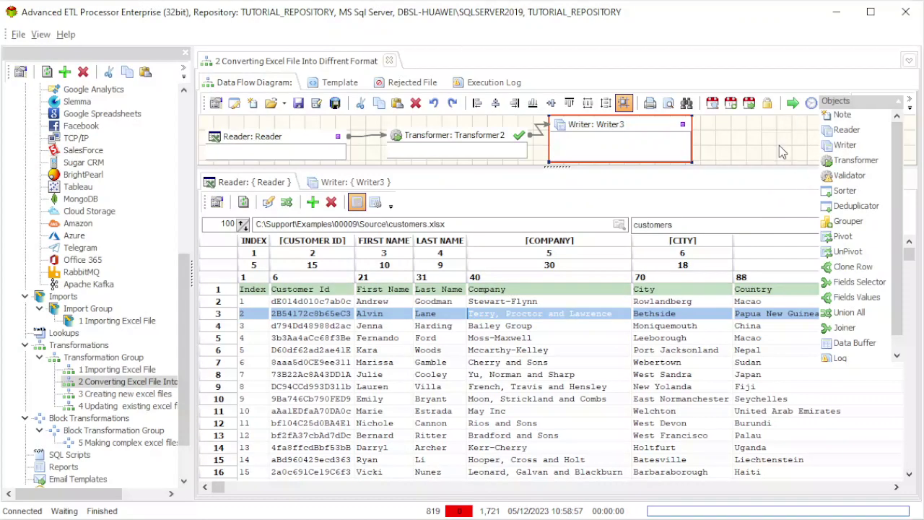
# Run the Excel conversion transformation and inspect the generated Customers.csv data through Writer3
pyautogui.click(793, 104)
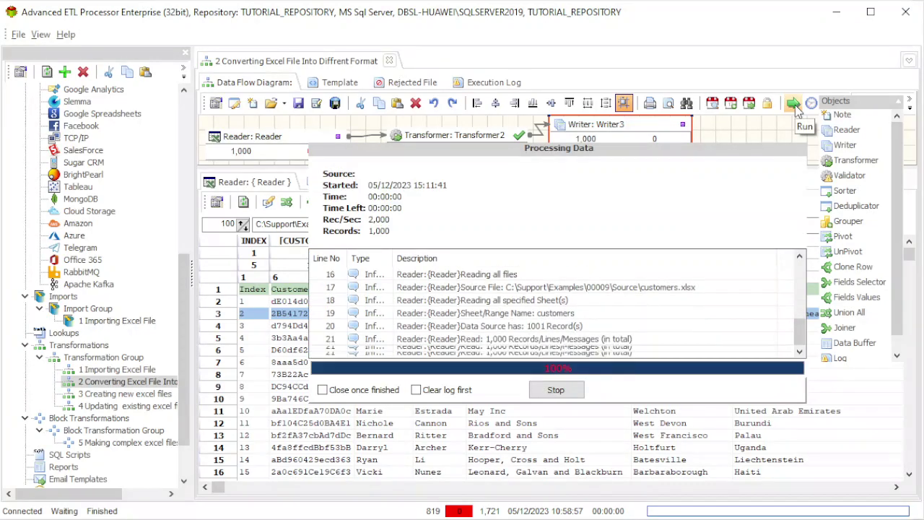
pyautogui.click(565, 393)
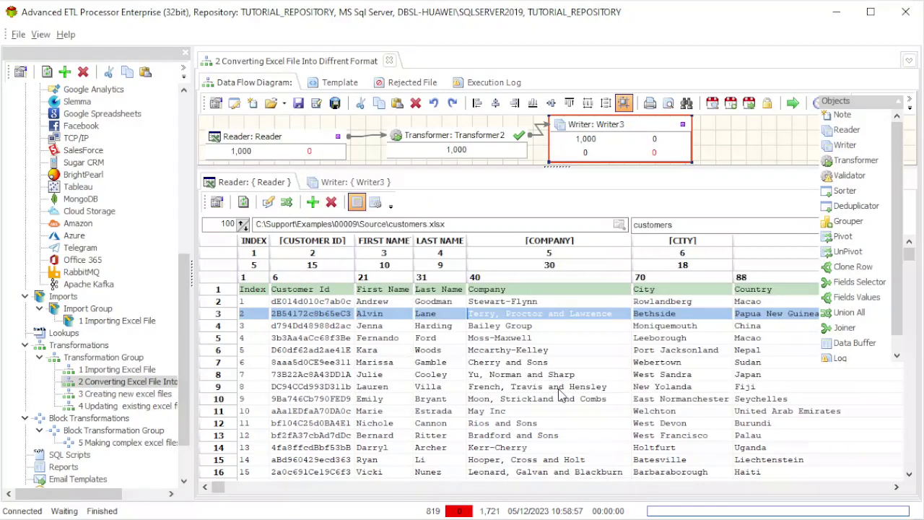
pyautogui.click(365, 184)
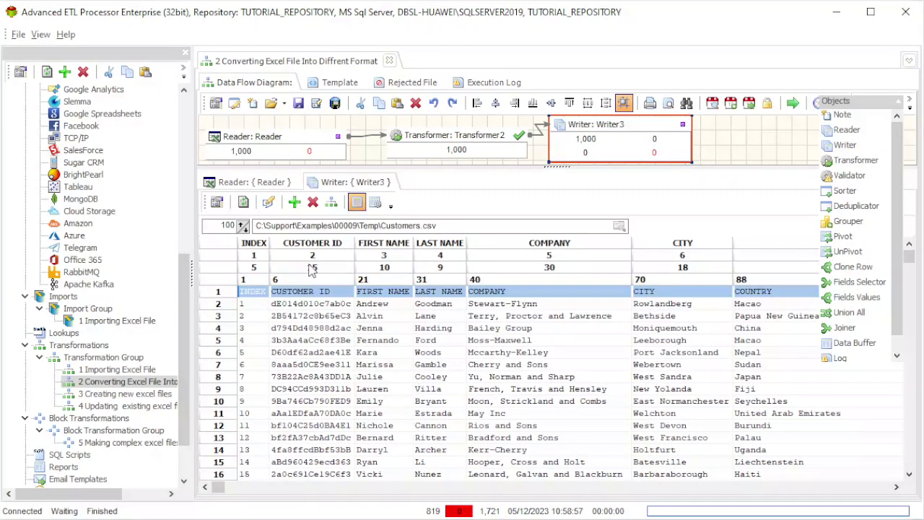
pyautogui.click(306, 330)
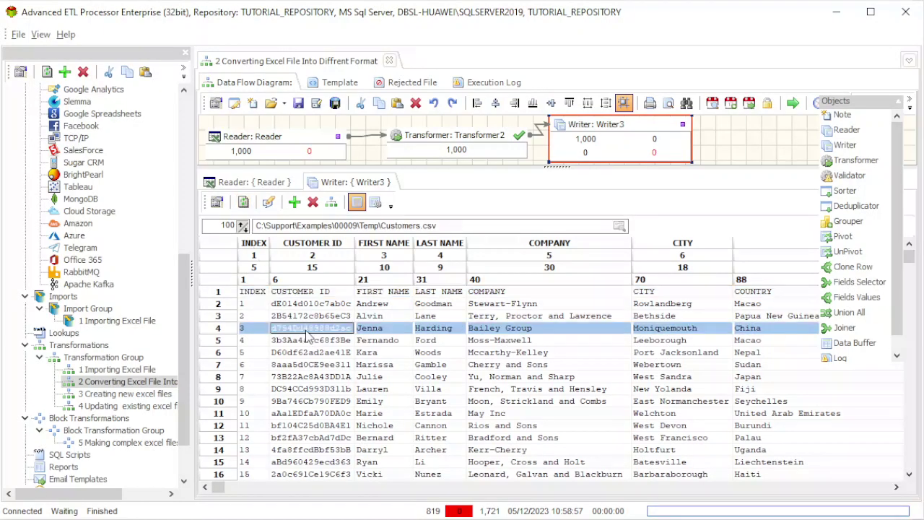
pyautogui.press('Up')
pyautogui.press('Up')
pyautogui.press('Up')
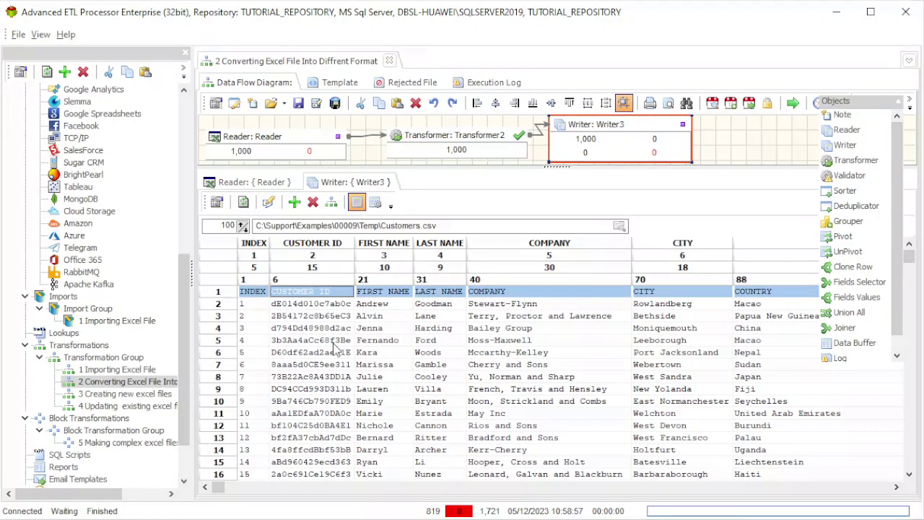
# Open the transformation "3 Creating new excel files" and set Writer3's data target type to Excel File
pyautogui.doubleClick(143, 401)
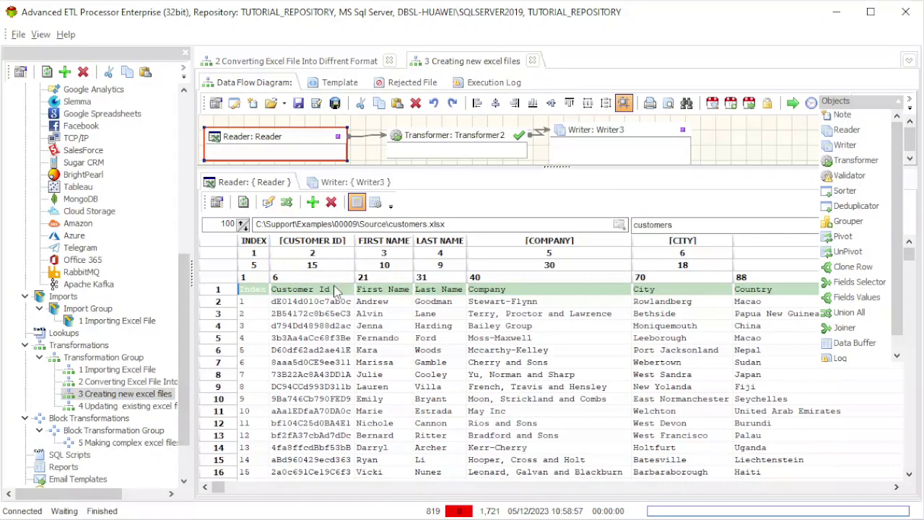
pyautogui.click(607, 130)
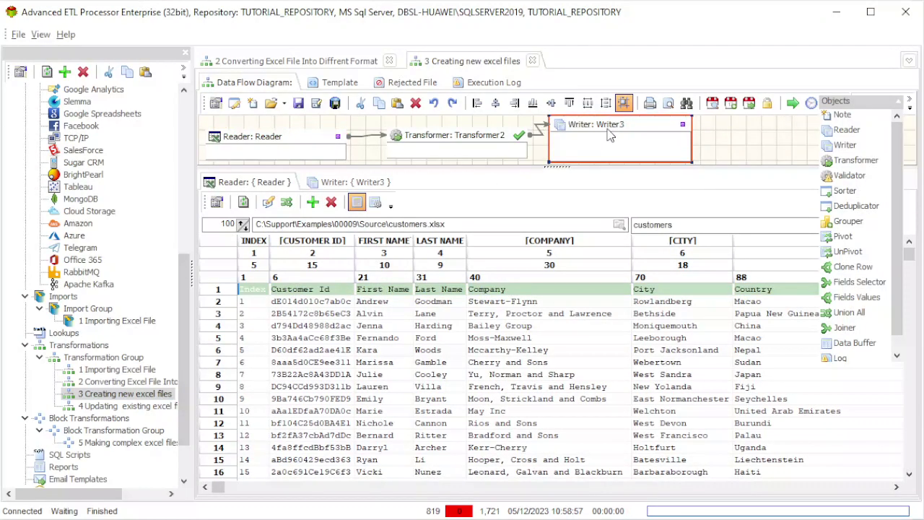
pyautogui.doubleClick(608, 134)
pyautogui.moveTo(310, 66); pyautogui.dragTo(571, 50)
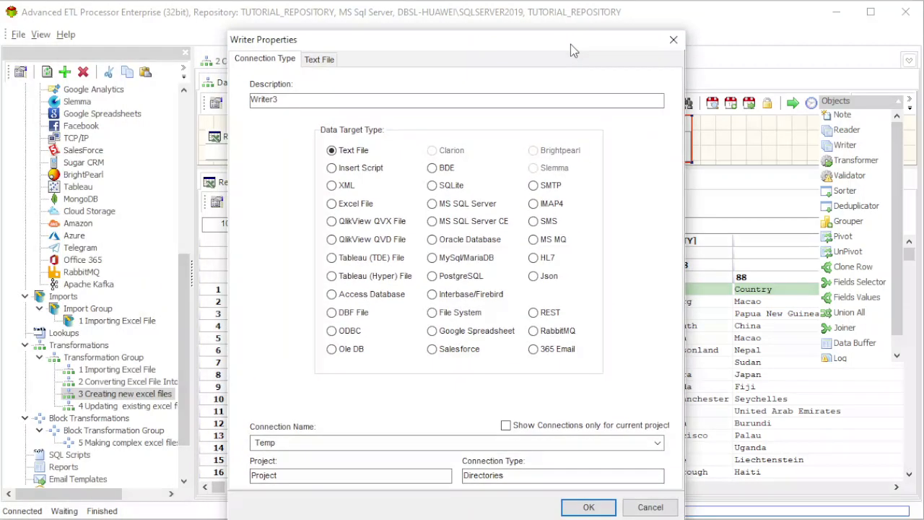
pyautogui.click(359, 207)
# Set the sheet name in Writer3's Excel file settings to Customers
pyautogui.click(331, 62)
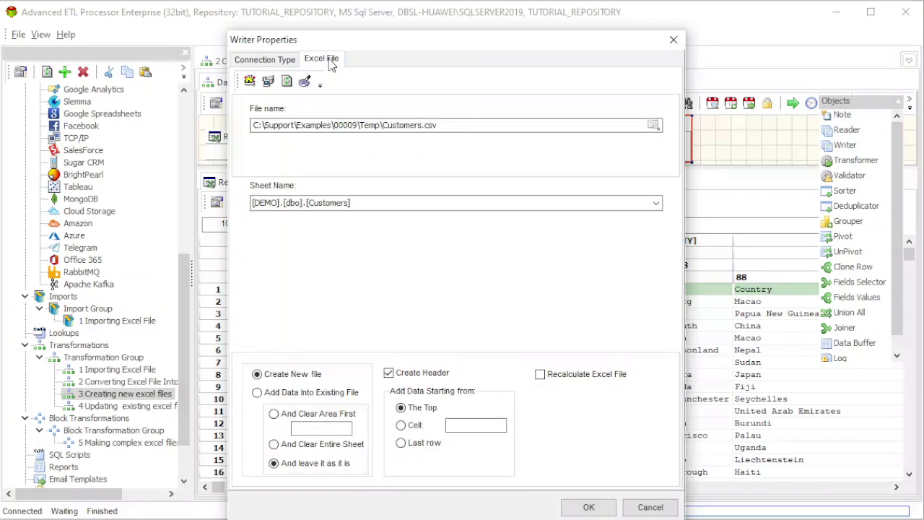
pyautogui.moveTo(398, 203); pyautogui.dragTo(161, 201)
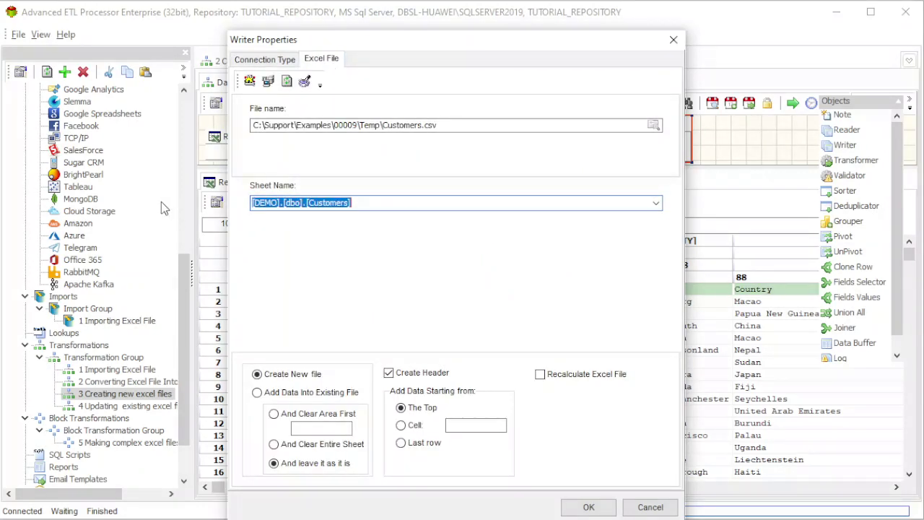
pyautogui.write('C')
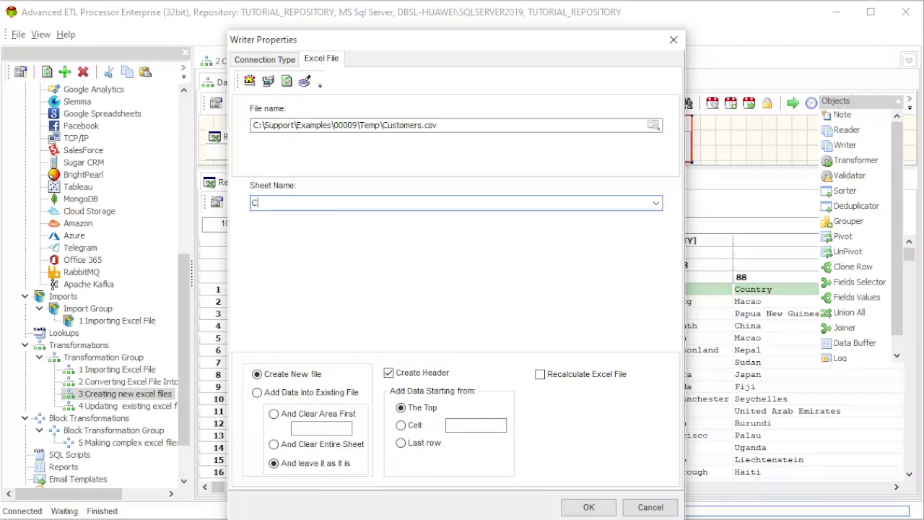
pyautogui.write('otomers')
pyautogui.press('BackSpace')
pyautogui.write('us')
# Set Writer3's file name to C:\Support\Examples\00009\Temp\Customers.xlsx with the Create New file option and accept the properties
pyautogui.click(504, 127)
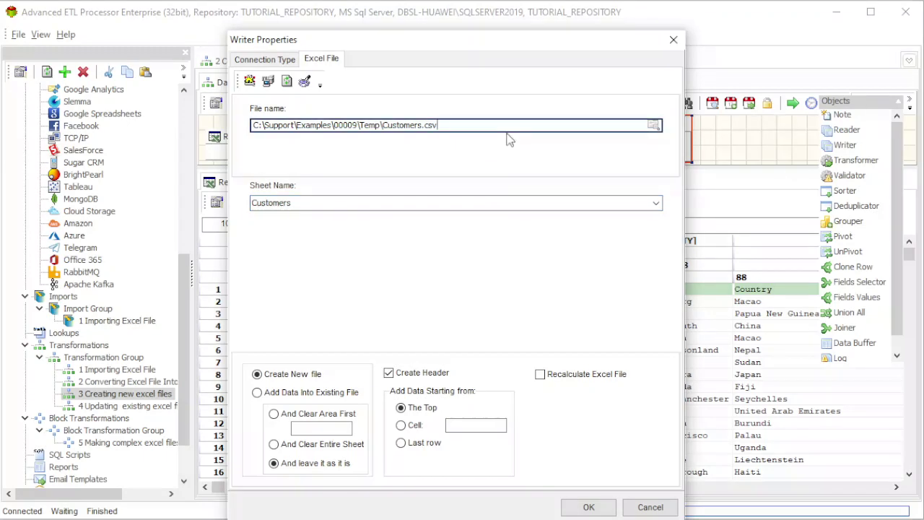
pyautogui.press('BackSpace')
pyautogui.press('BackSpace')
pyautogui.press('BackSpace')
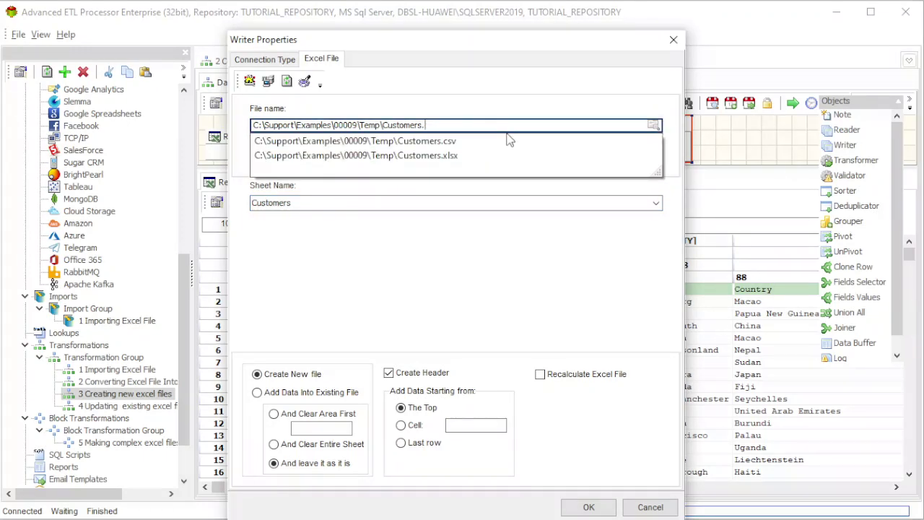
pyautogui.write('xlsx')
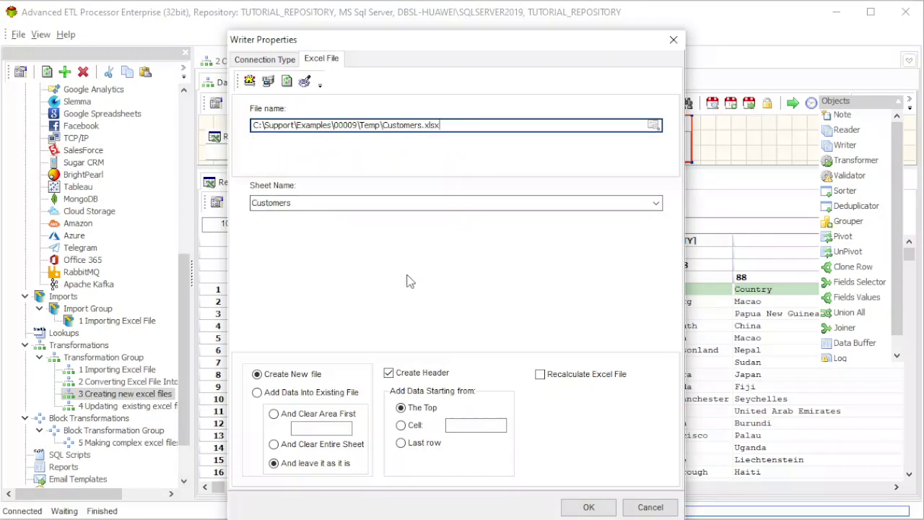
pyautogui.click(295, 379)
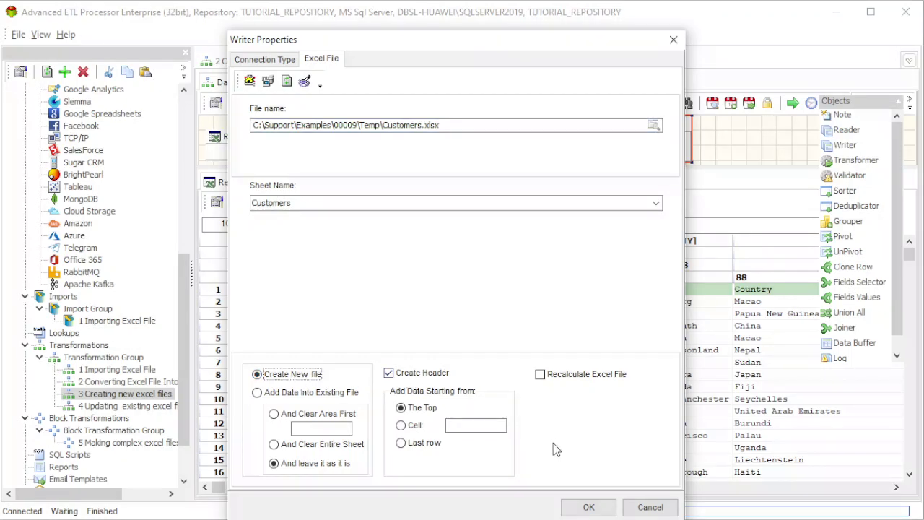
pyautogui.click(606, 509)
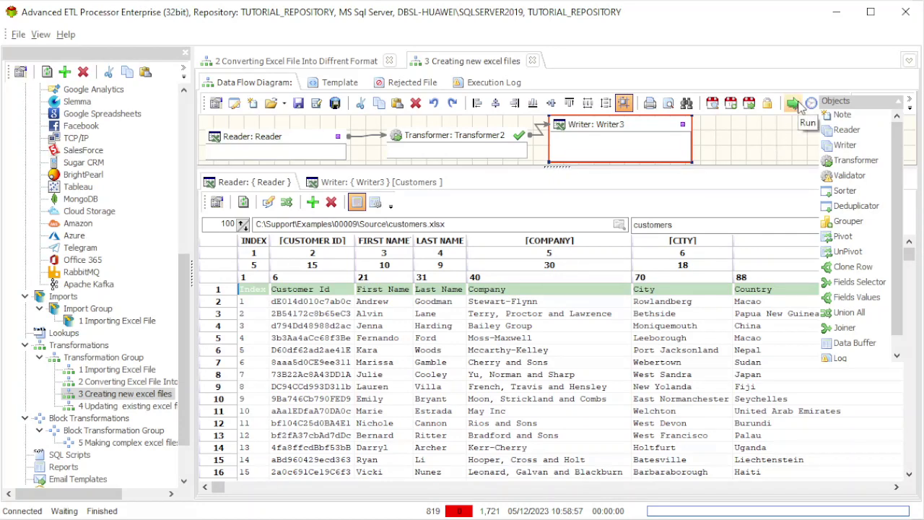
# Preview Writer3's Customers.xlsx data, run the "3 Creating new excel files" transformation and dismiss the processing log
pyautogui.click(396, 185)
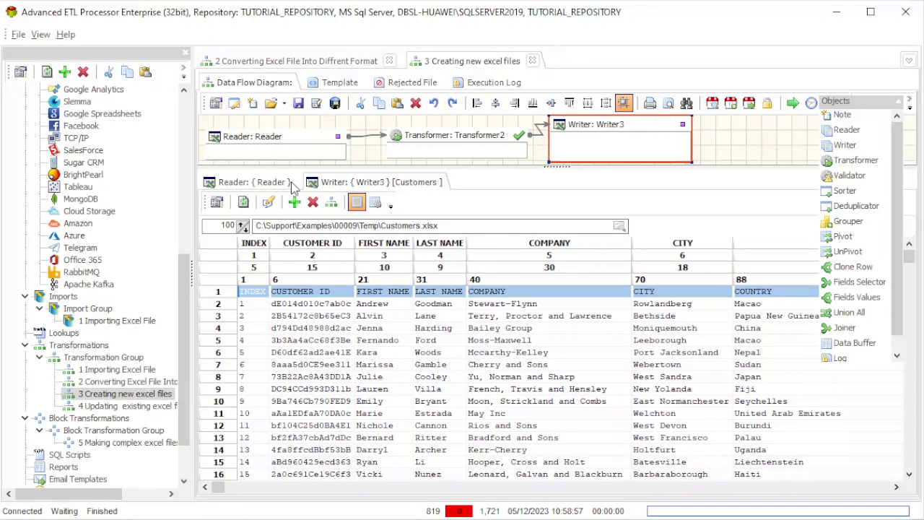
pyautogui.click(792, 104)
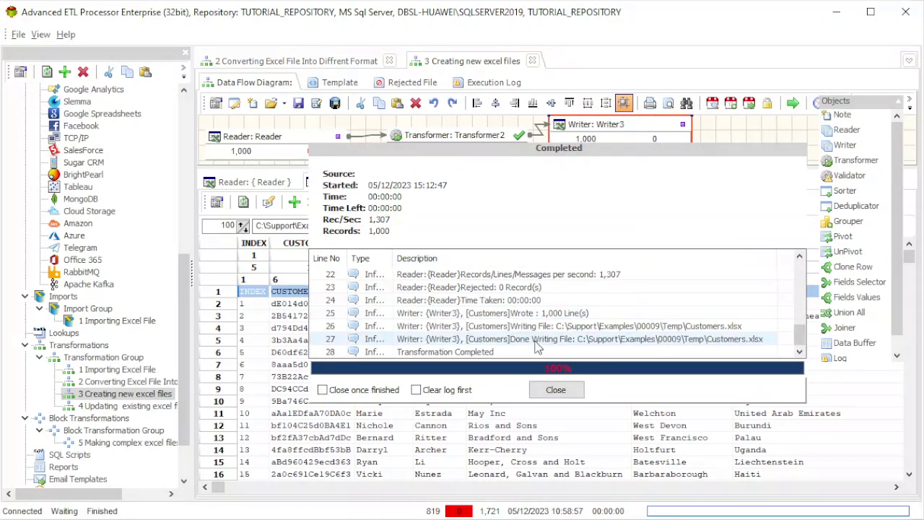
pyautogui.click(556, 391)
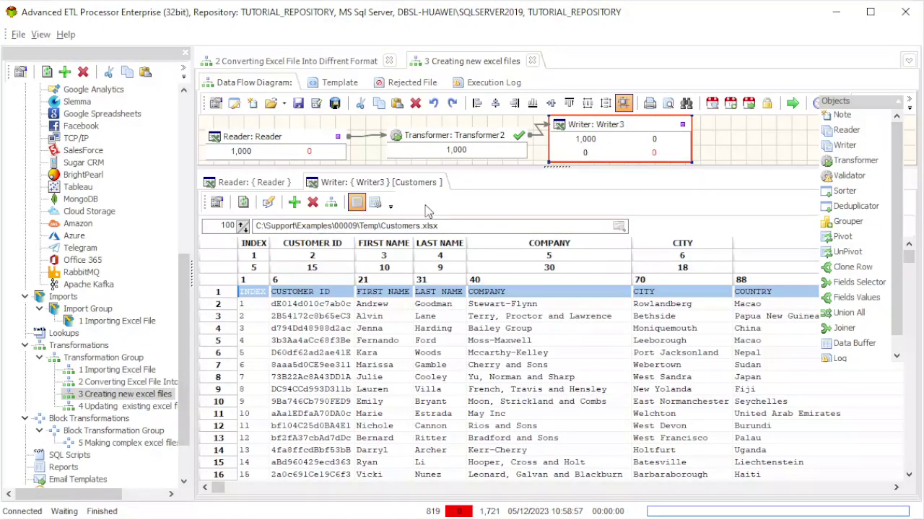
# Display Writer3's field definitions and examine the Formula and Format settings of the individual fields
pyautogui.click(374, 203)
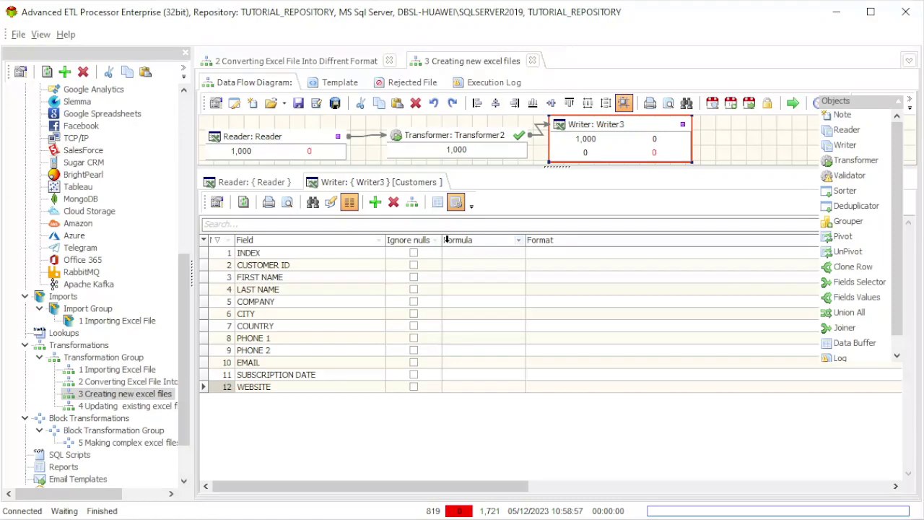
pyautogui.click(486, 254)
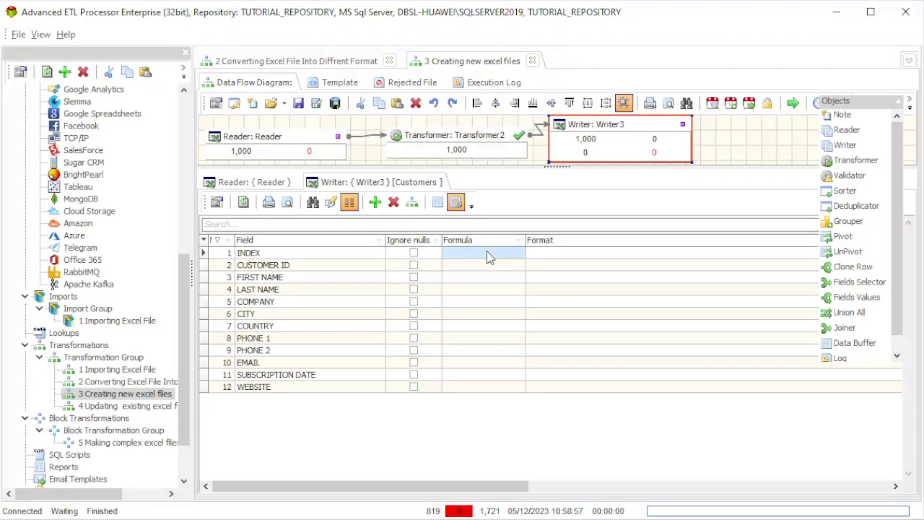
pyautogui.click(487, 252)
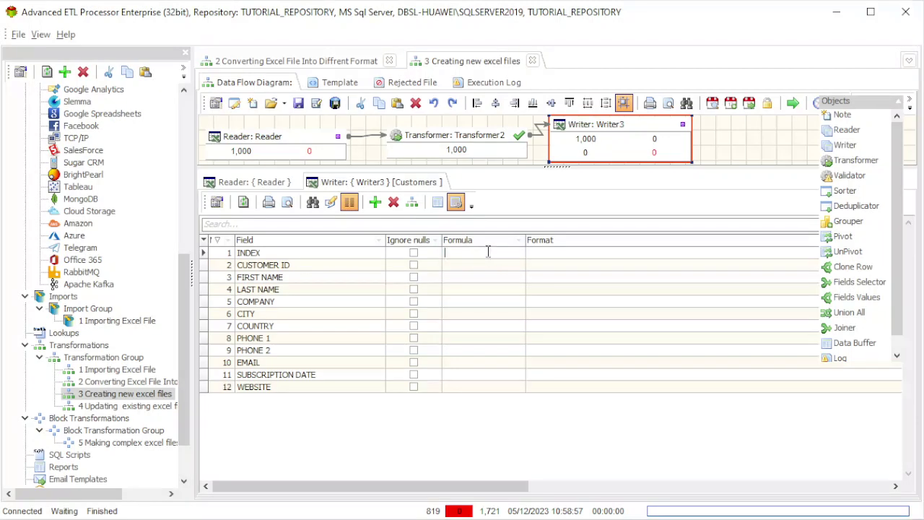
pyautogui.click(475, 388)
pyautogui.click(475, 386)
pyautogui.click(574, 390)
pyautogui.click(583, 350)
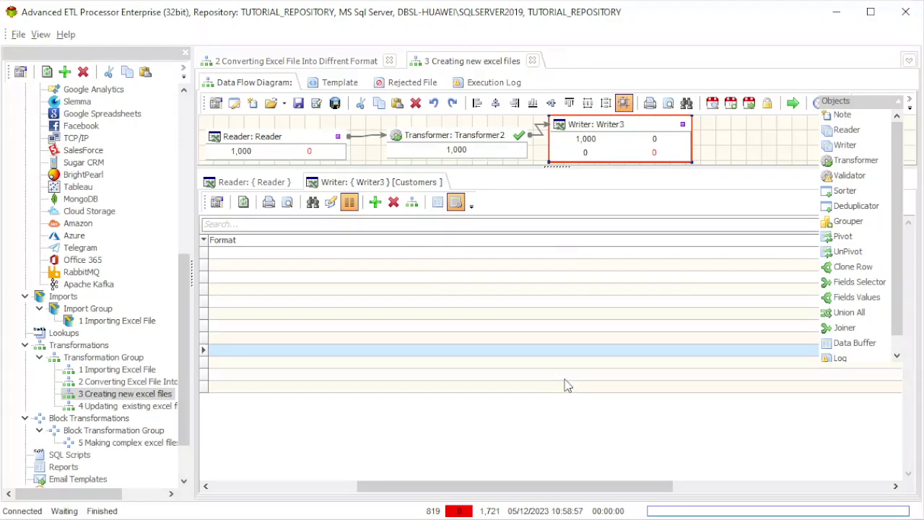
pyautogui.click(564, 377)
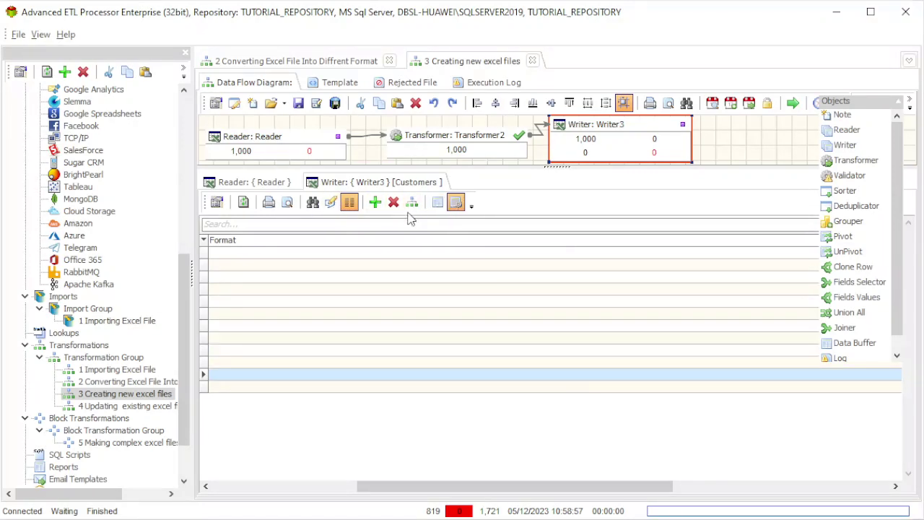
# Fit all of Writer3's field columns in view, examine the Format choices for WEBSITE, and return to the Reader's data
pyautogui.click(351, 204)
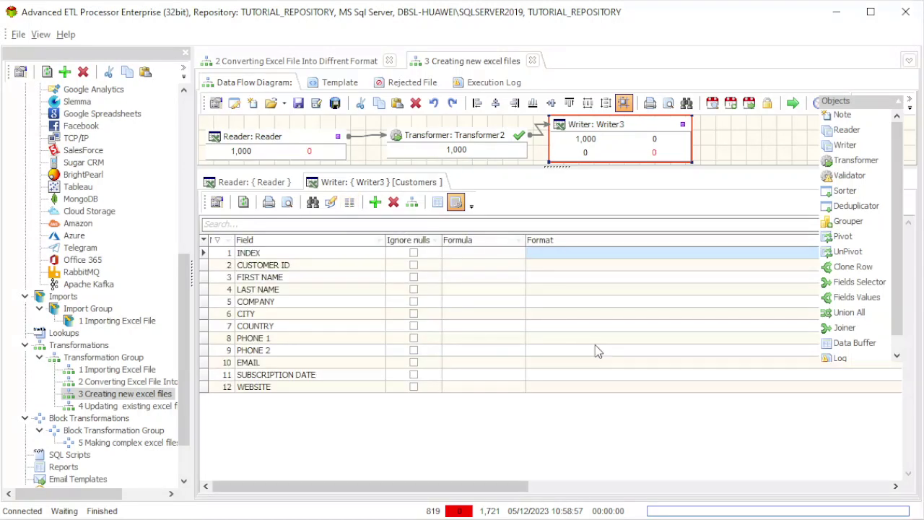
pyautogui.click(901, 388)
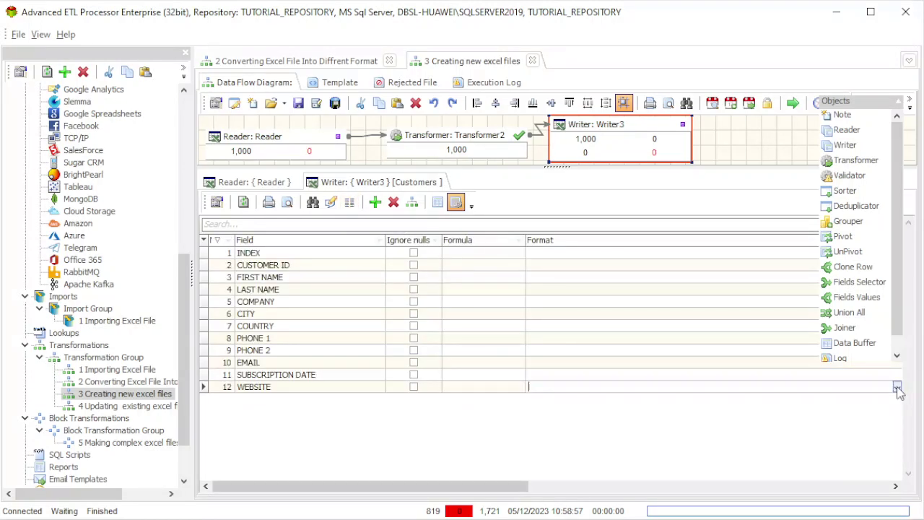
pyautogui.click(896, 387)
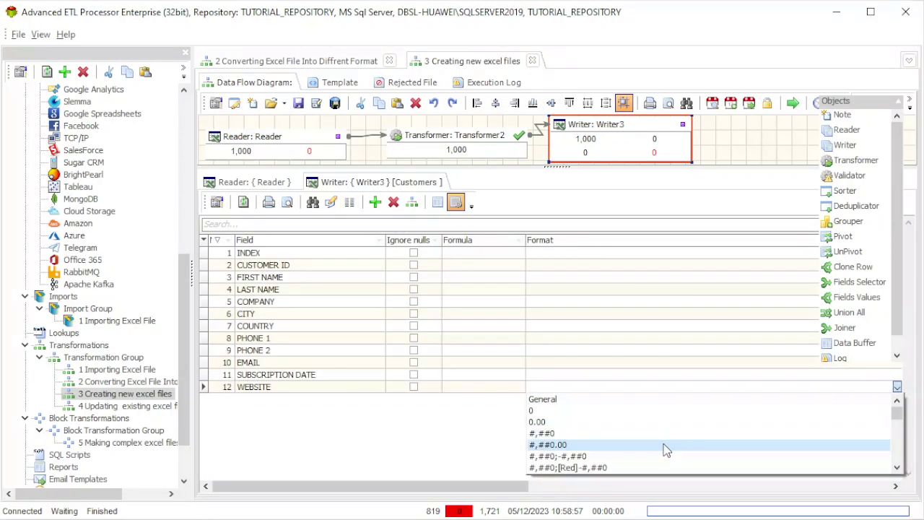
pyautogui.click(489, 316)
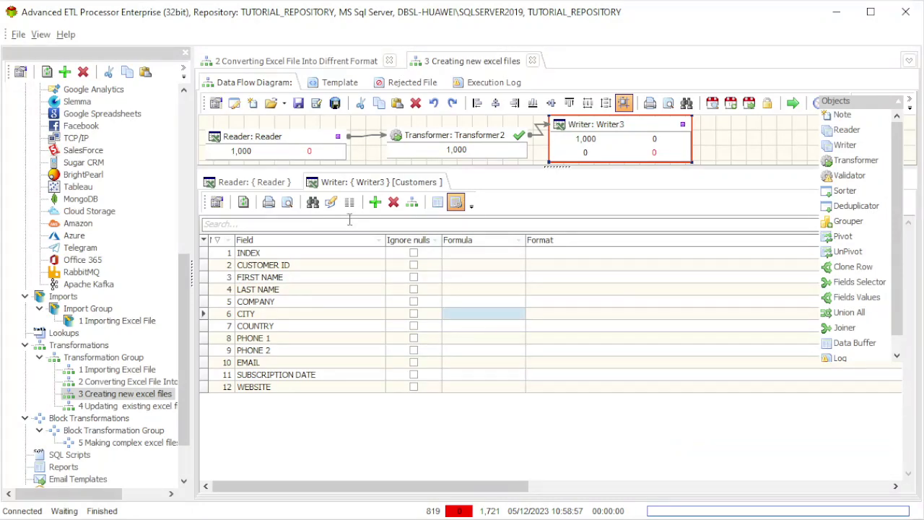
pyautogui.click(253, 183)
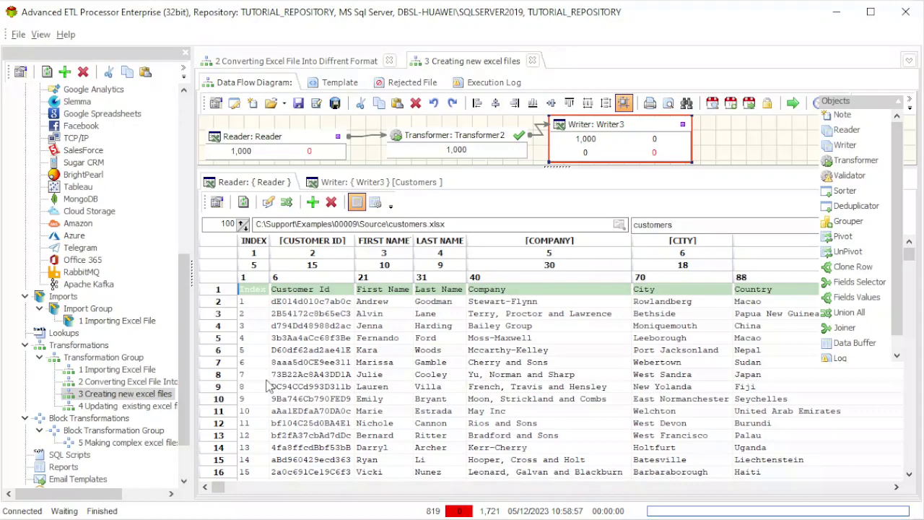
# Open the "4 Updating existing excel files" transformation and display Writer3's Excel file settings
pyautogui.doubleClick(154, 409)
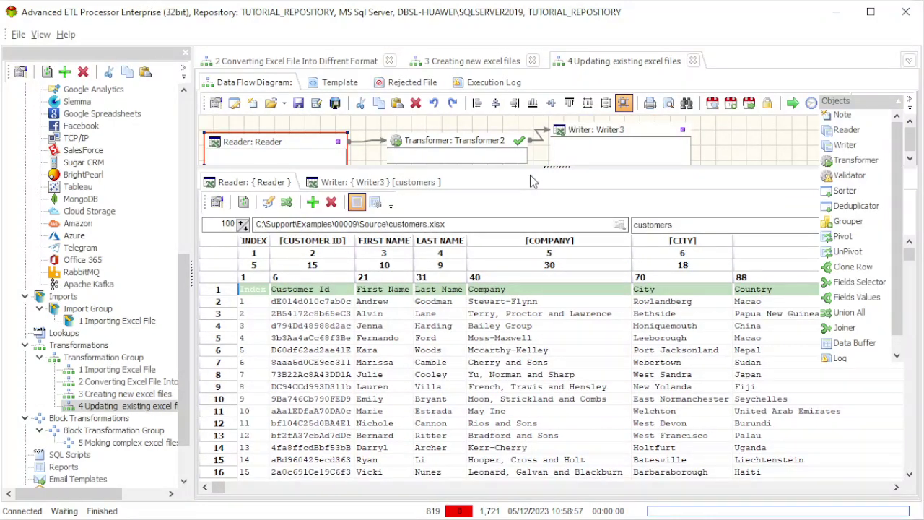
pyautogui.click(605, 142)
pyautogui.doubleClick(605, 142)
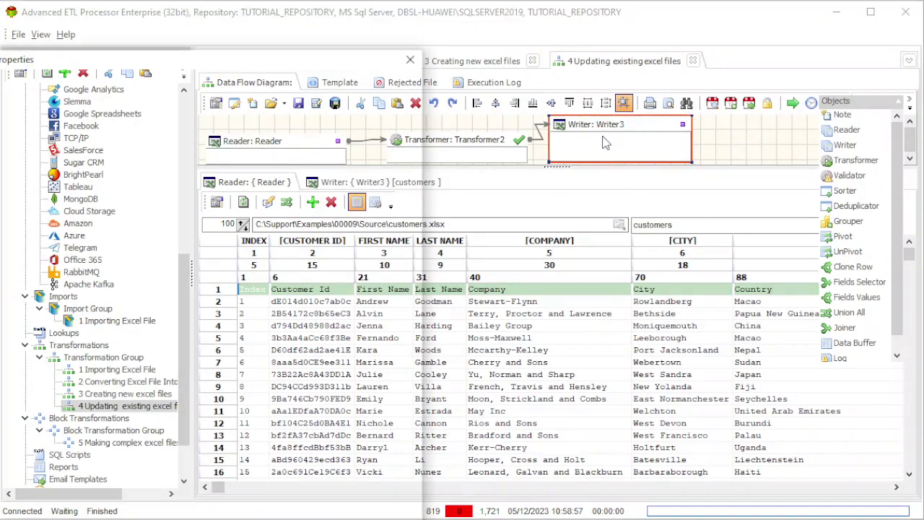
pyautogui.moveTo(287, 60); pyautogui.dragTo(628, 83)
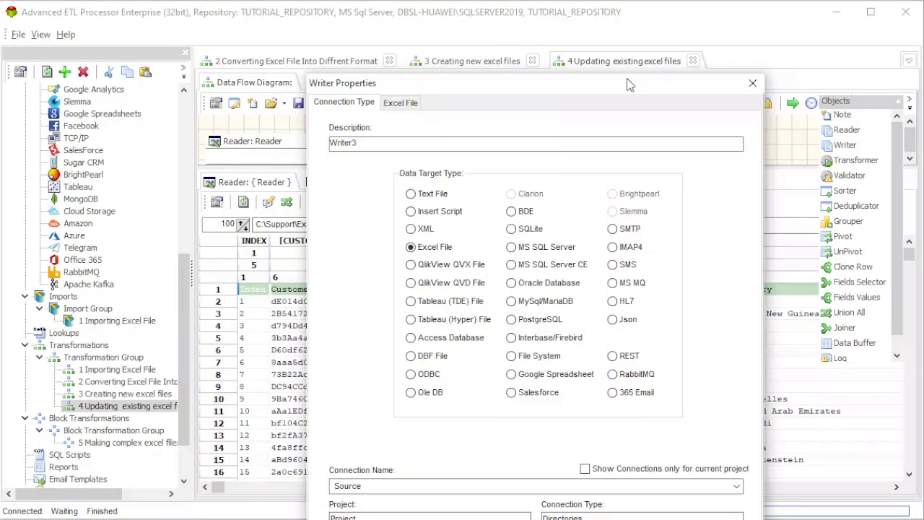
pyautogui.click(400, 102)
pyautogui.moveTo(443, 90); pyautogui.dragTo(440, 34)
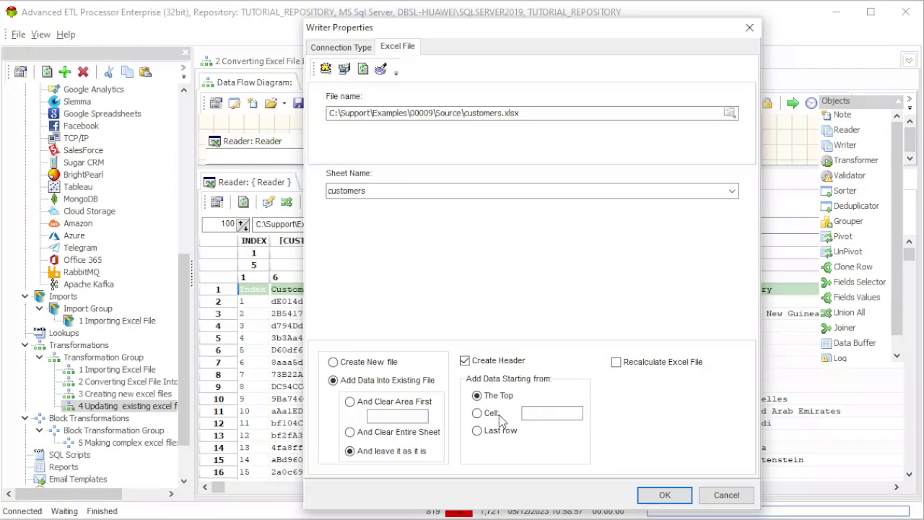
# Try adding Writer3's data starting from a Cell without a cell reference, run the transformation and dismiss the log
pyautogui.click(478, 414)
pyautogui.click(670, 496)
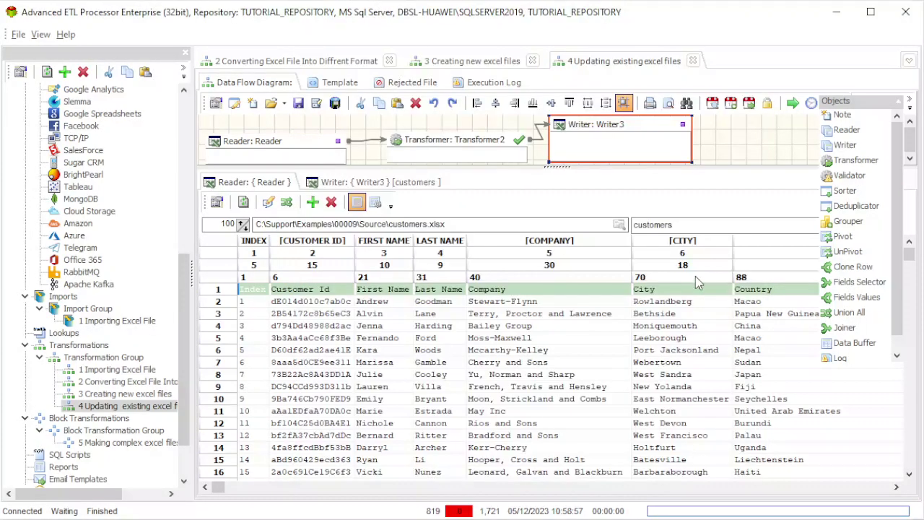
pyautogui.click(792, 104)
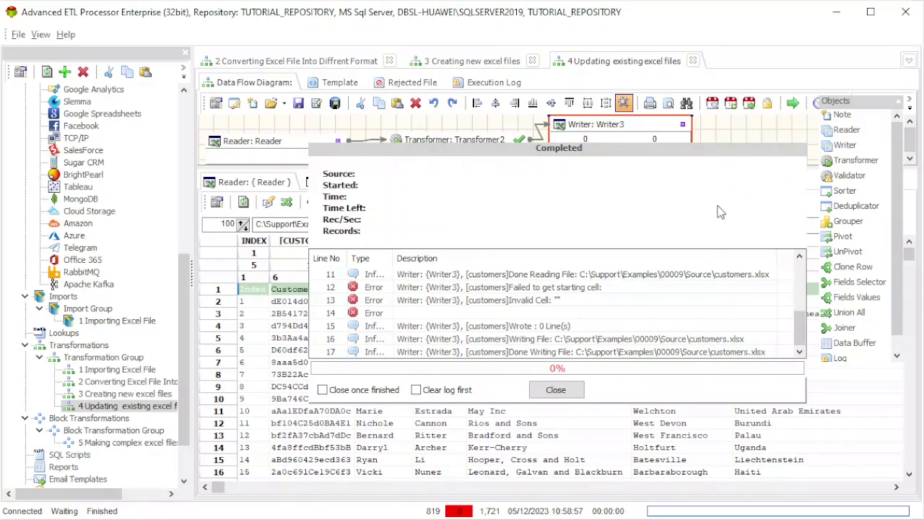
pyautogui.click(556, 390)
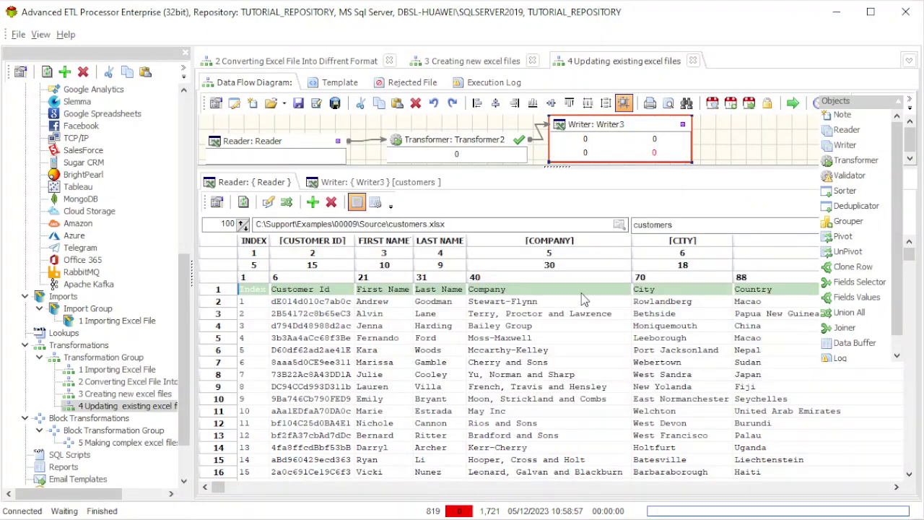
# Set Writer3 to add data starting from The Top, rerun the transformation and dismiss the log
pyautogui.doubleClick(655, 134)
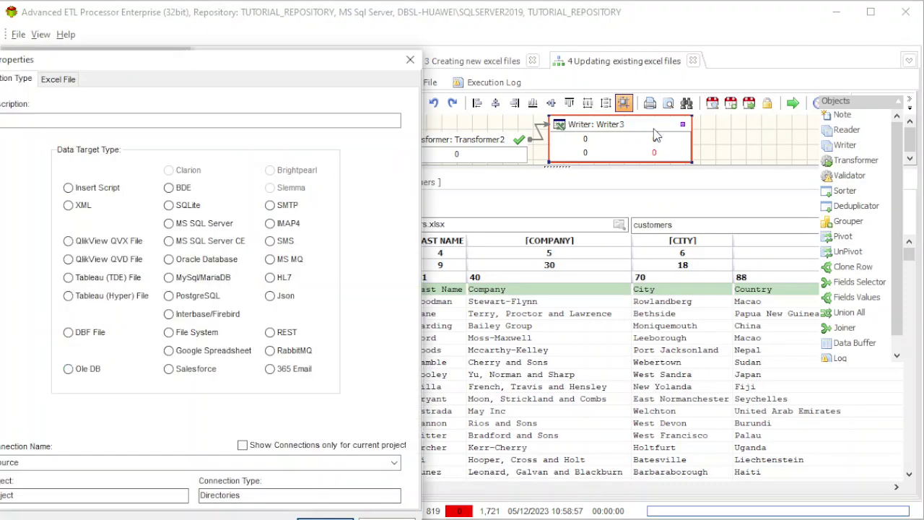
pyautogui.click(59, 82)
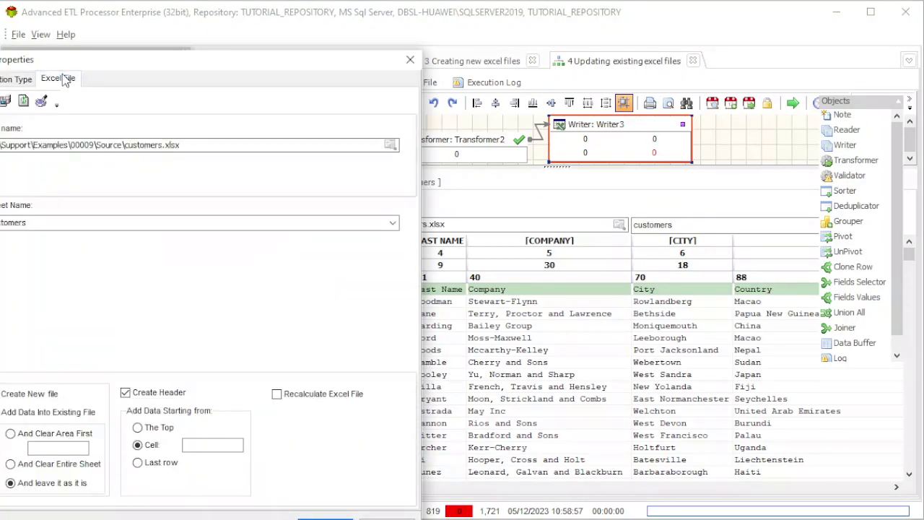
pyautogui.click(170, 429)
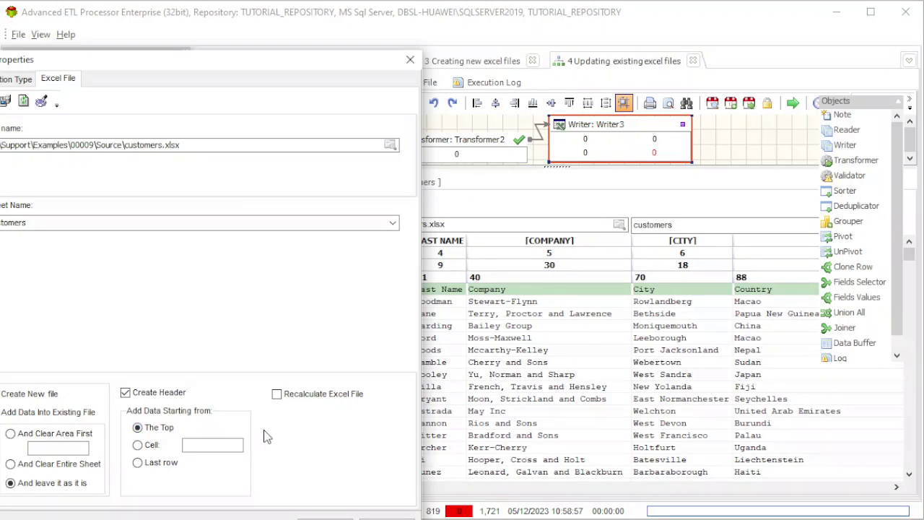
pyautogui.click(326, 517)
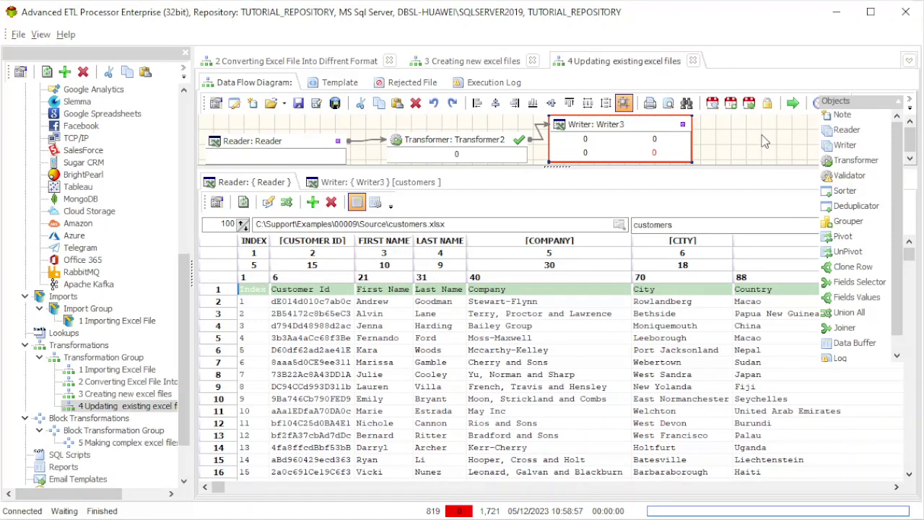
pyautogui.click(792, 104)
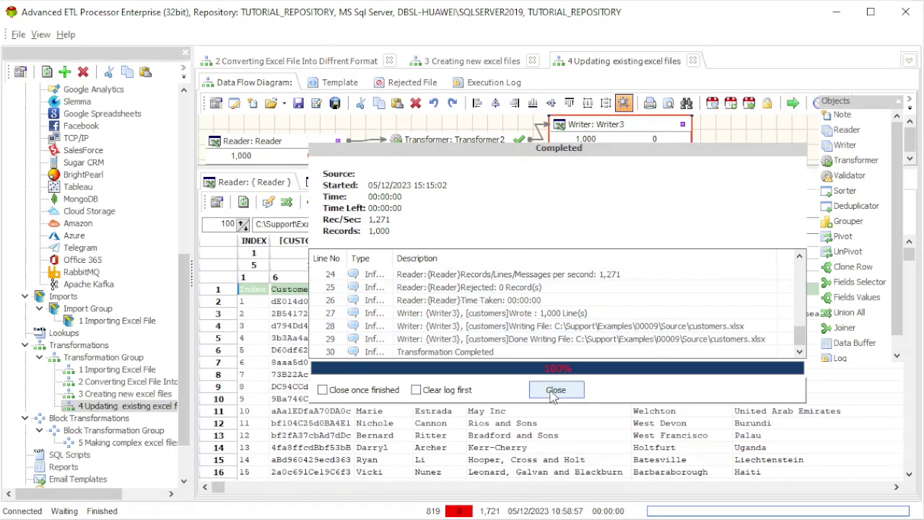
pyautogui.click(555, 390)
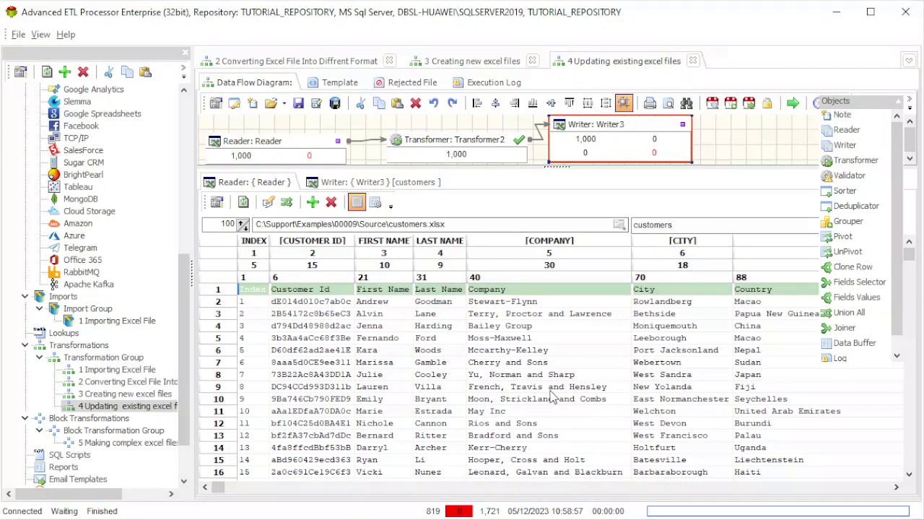
# Open the "5 Making complex excel files simpler" block transformation and examine its Date, Addresses, Name and Company Info data blocks
pyautogui.click(147, 445)
pyautogui.doubleClick(148, 445)
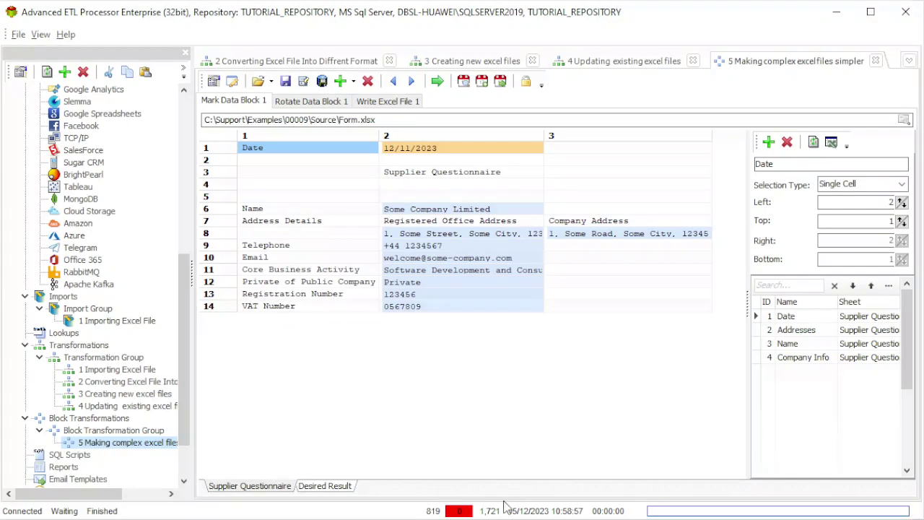
pyautogui.click(509, 151)
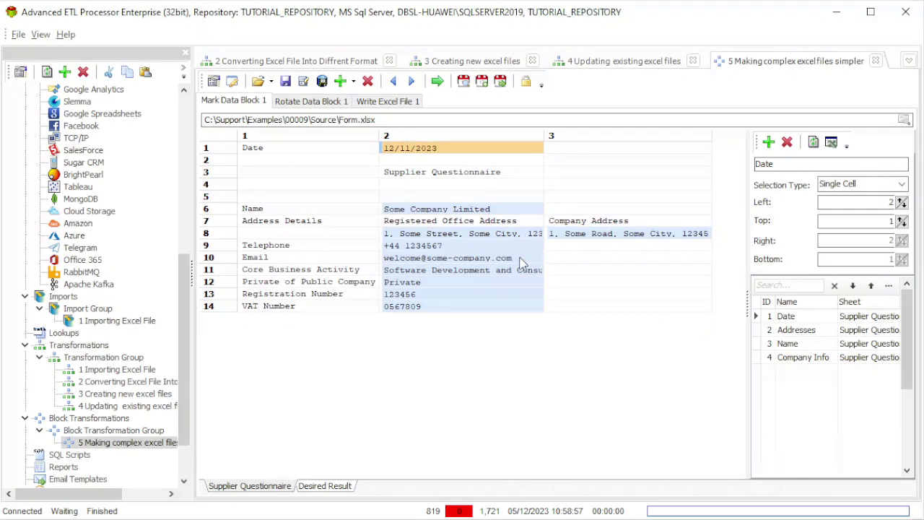
pyautogui.click(449, 224)
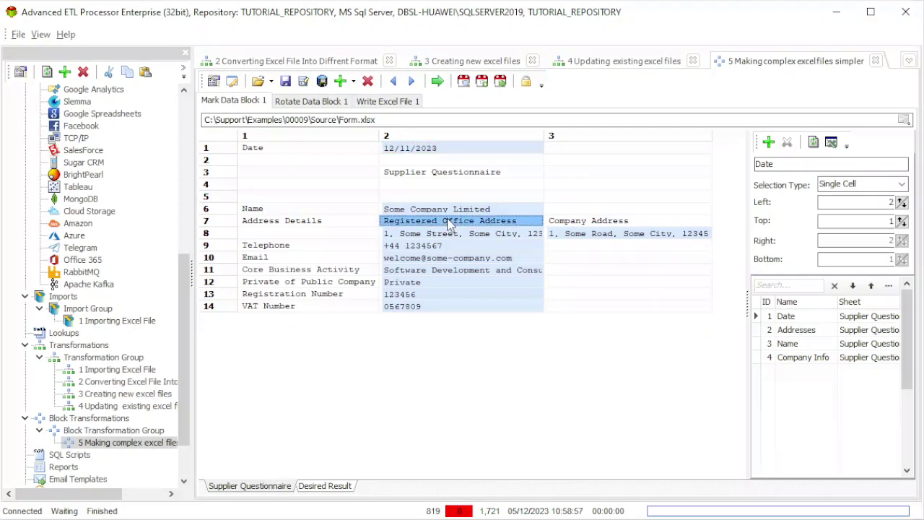
pyautogui.click(438, 239)
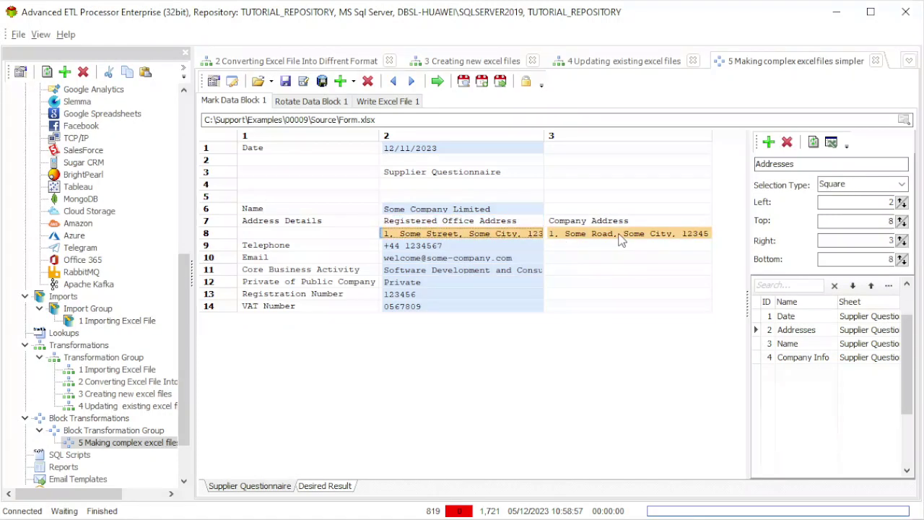
pyautogui.click(495, 210)
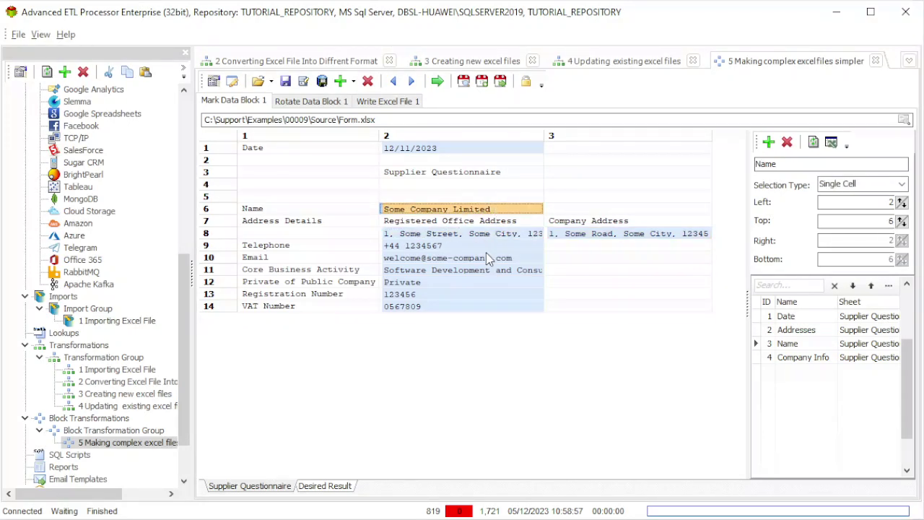
pyautogui.click(450, 246)
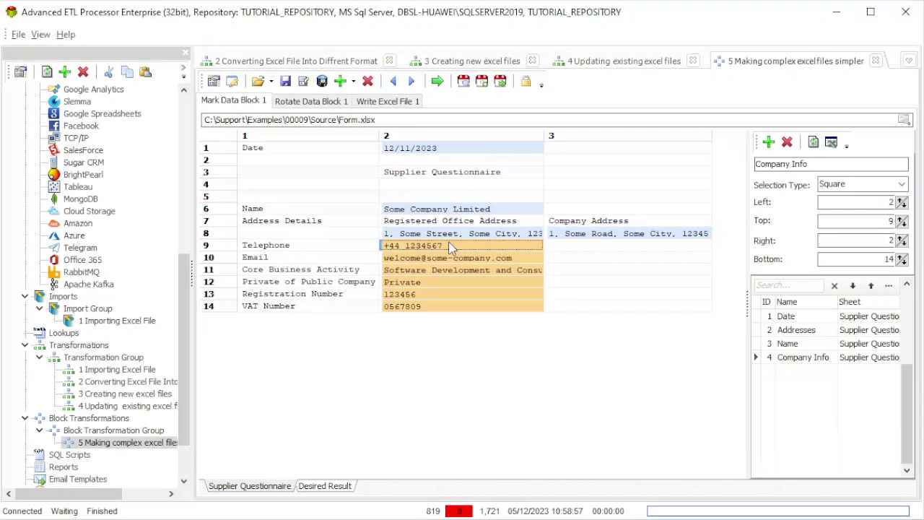
# Look through the block operations that can be added and highlight the Company Info cells from Telephone to VAT Number
pyautogui.click(353, 82)
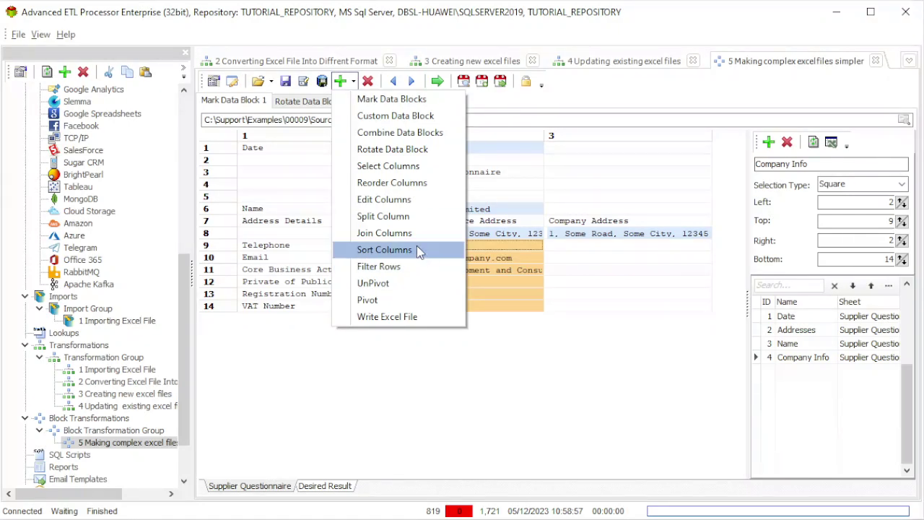
pyautogui.click(667, 86)
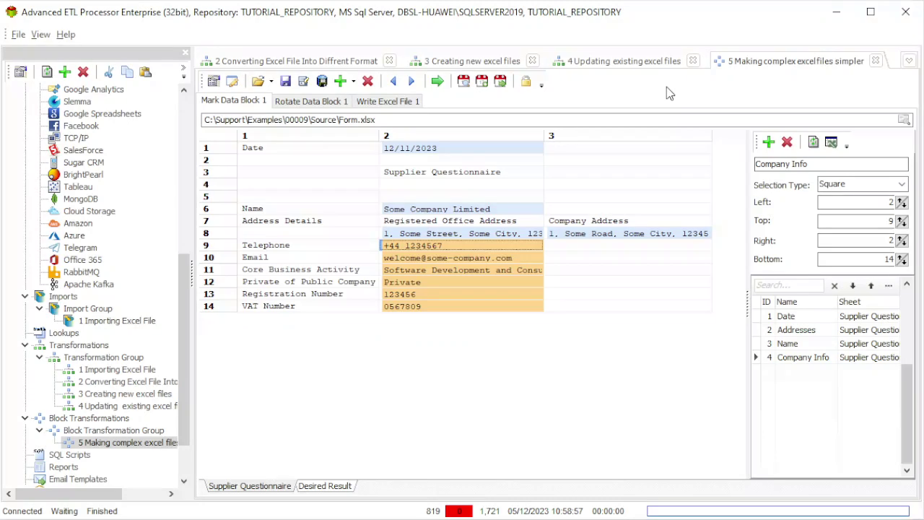
pyautogui.click(506, 308)
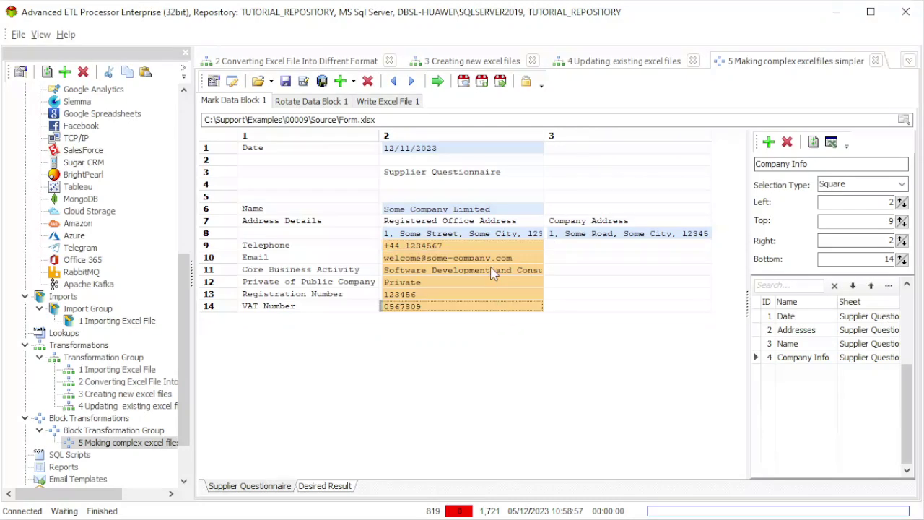
pyautogui.moveTo(489, 245); pyautogui.dragTo(497, 310)
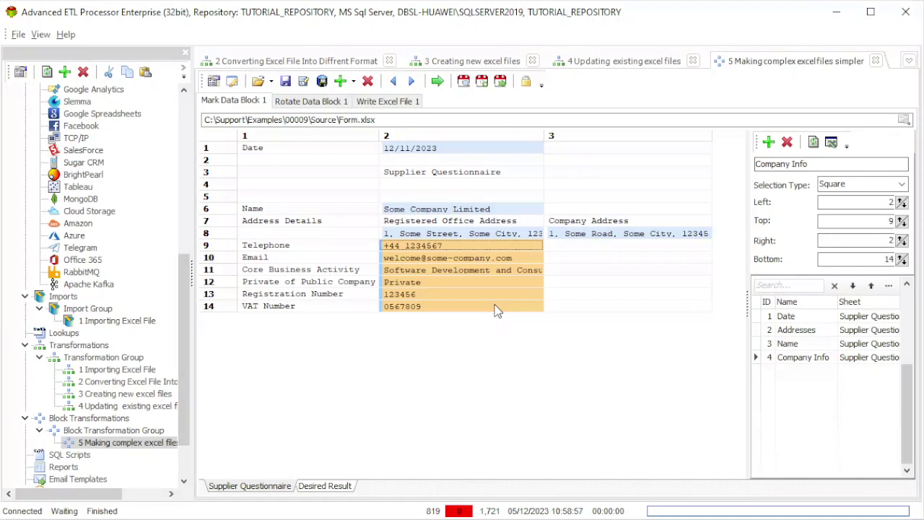
# In Rotate Data Block 1, switch the Company Info action to Do Nothing and back to Rotate 90' Counter Clockwise
pyautogui.click(334, 103)
pyautogui.click(311, 129)
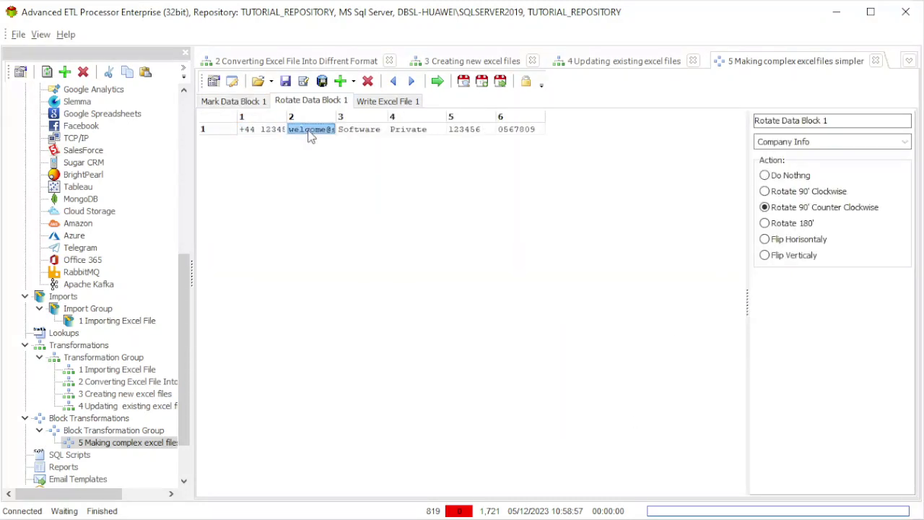
pyautogui.click(796, 177)
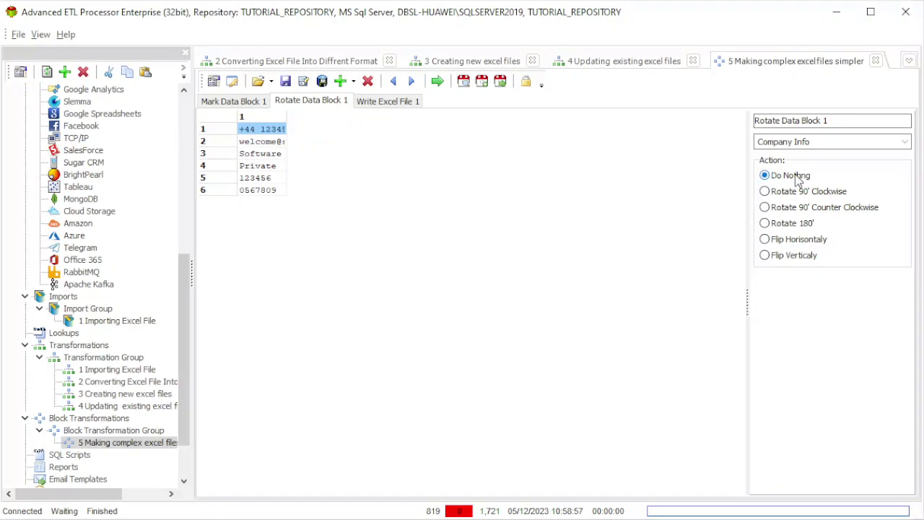
pyautogui.click(805, 211)
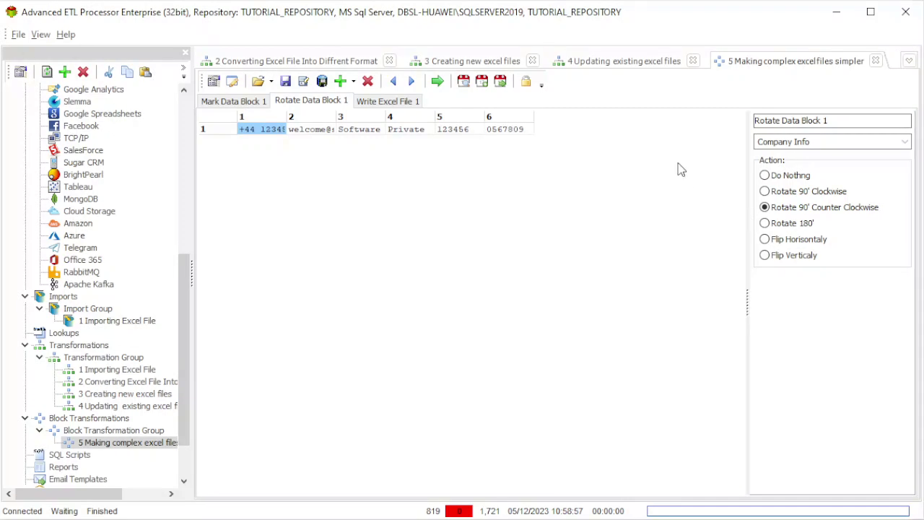
# Examine where Write Excel File 1 places the Date and Name blocks on Sheet1 of Result.xlsx
pyautogui.click(407, 101)
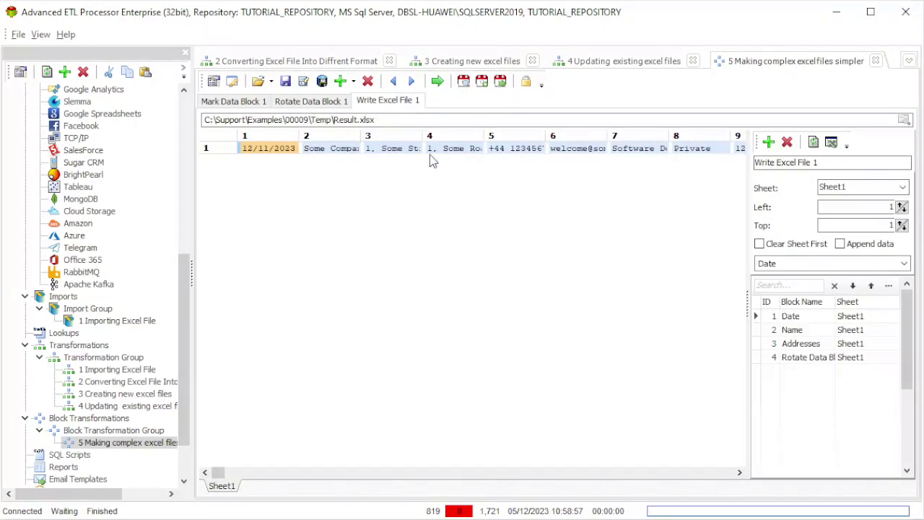
pyautogui.click(405, 149)
pyautogui.click(273, 150)
pyautogui.click(791, 330)
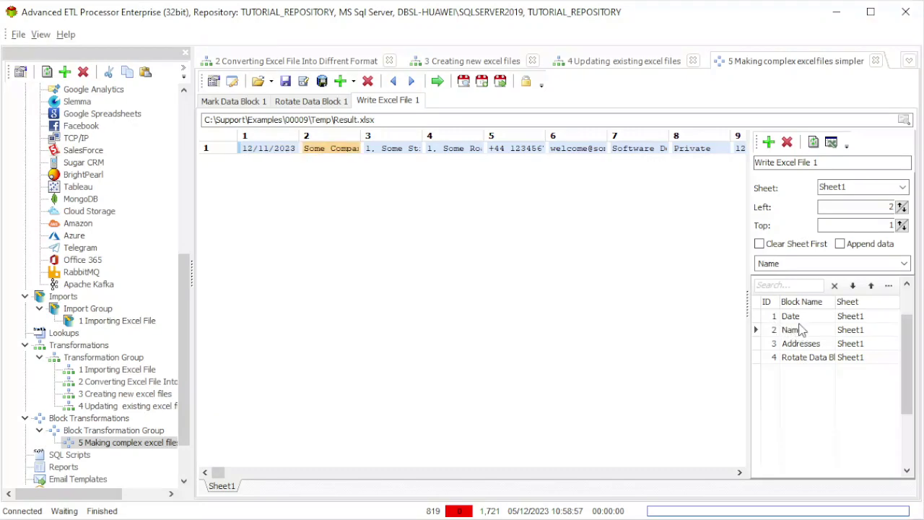
pyautogui.click(807, 318)
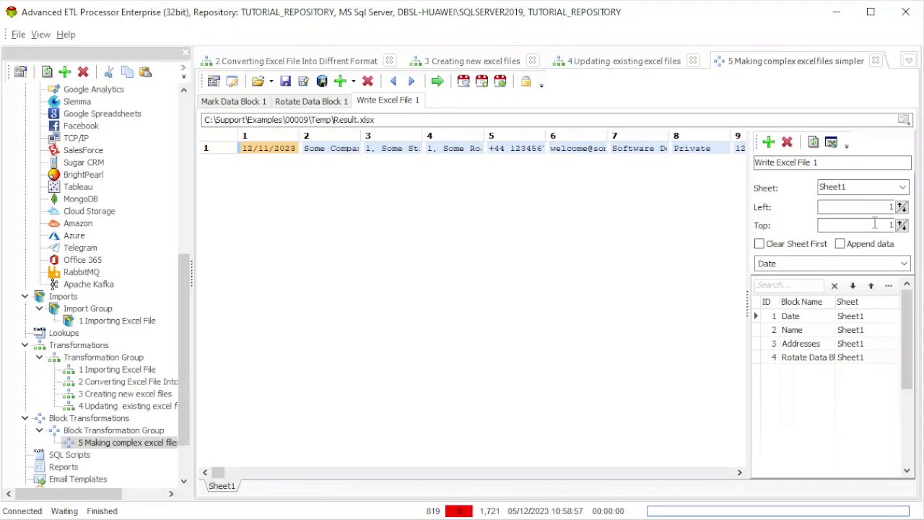
pyautogui.click(805, 332)
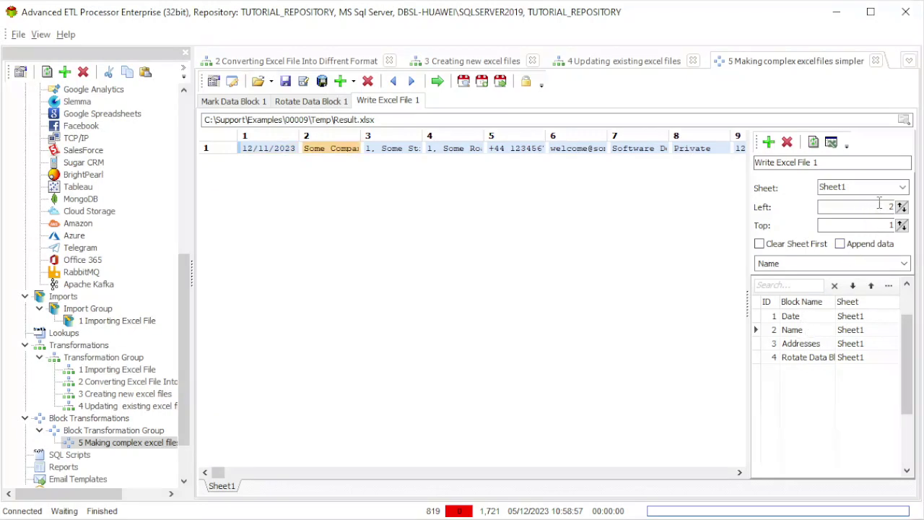
# In Write Excel File 1, check the Addresses block placement and shift Rotate Data Block 1's left position to 6, 4 and back to 5
pyautogui.click(815, 345)
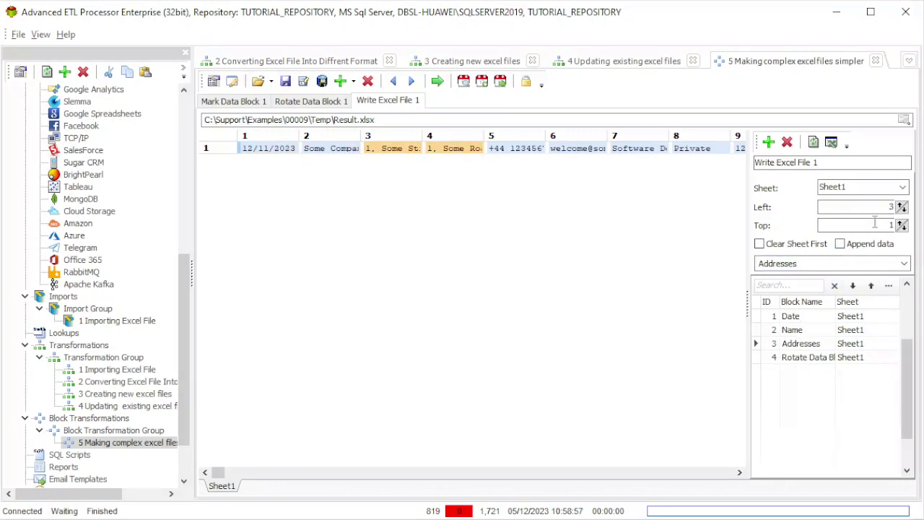
pyautogui.click(821, 357)
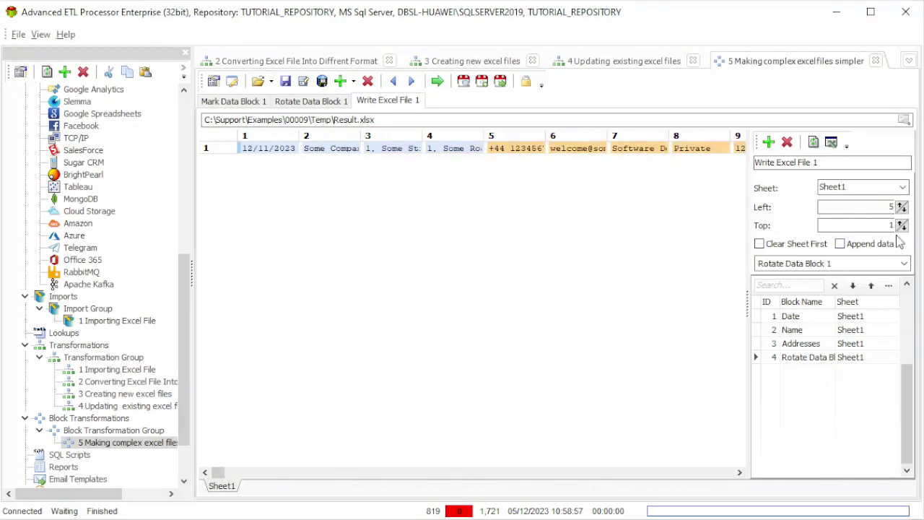
pyautogui.click(902, 205)
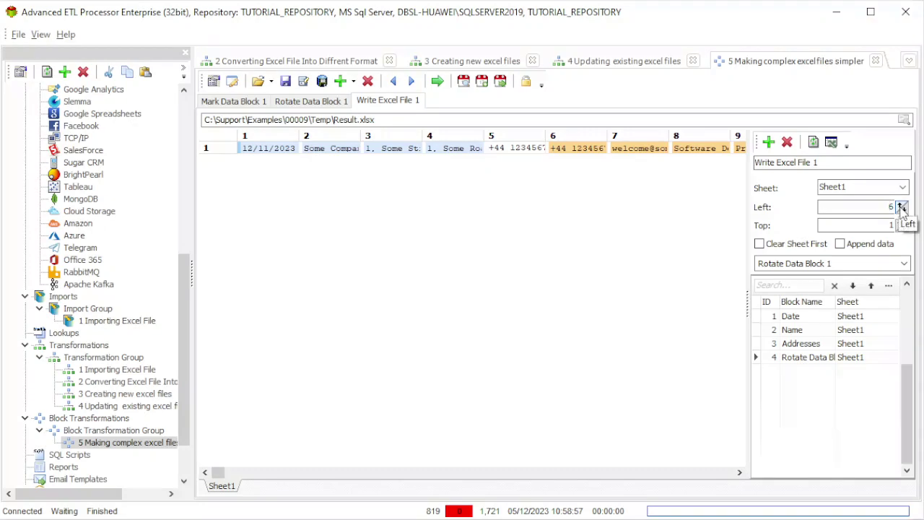
pyautogui.click(902, 210)
pyautogui.click(901, 210)
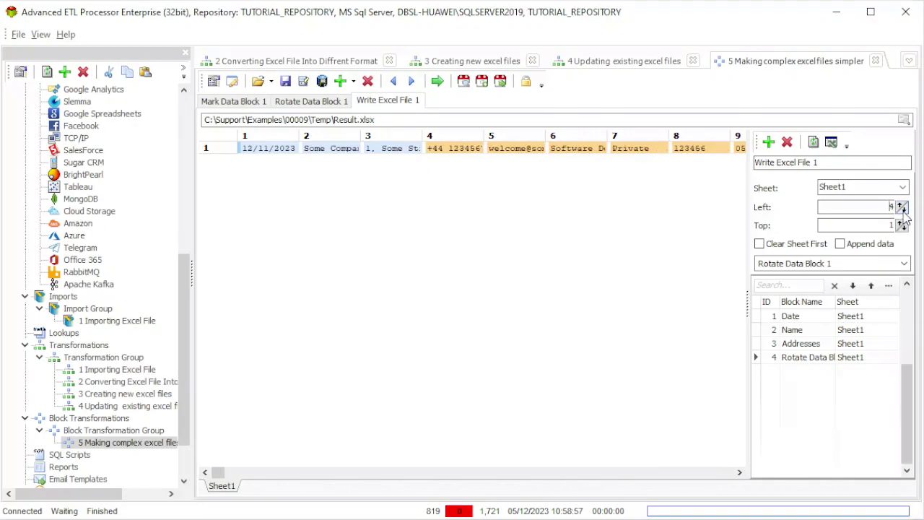
pyautogui.click(902, 205)
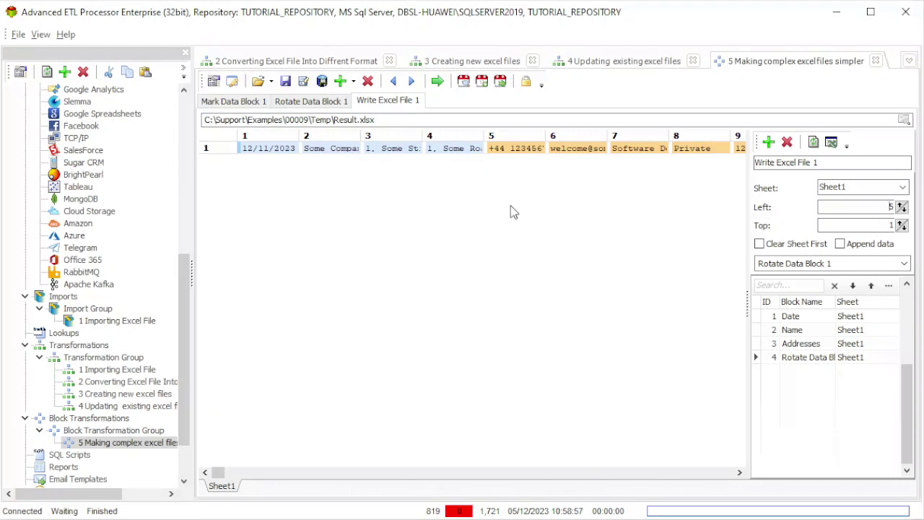
# Run the block transformation and open the "4 Updating existing excel files" transformation
pyautogui.click(437, 82)
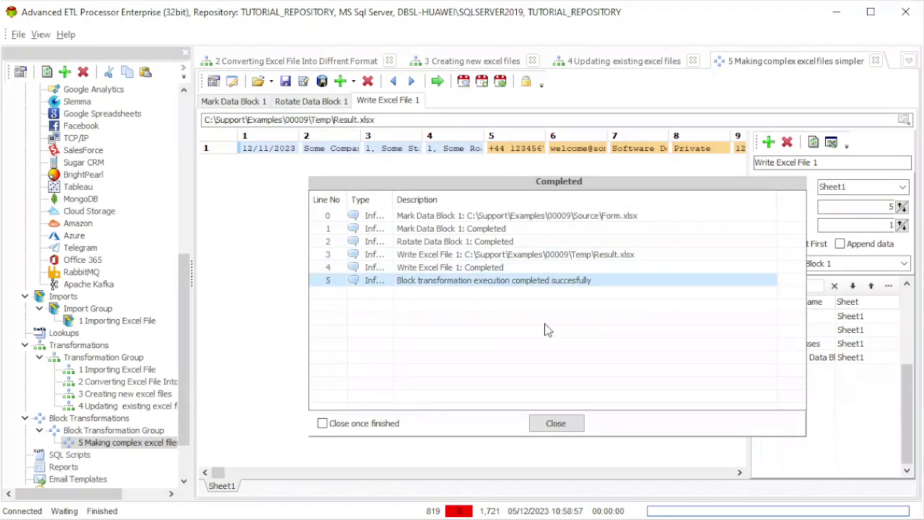
pyautogui.click(560, 423)
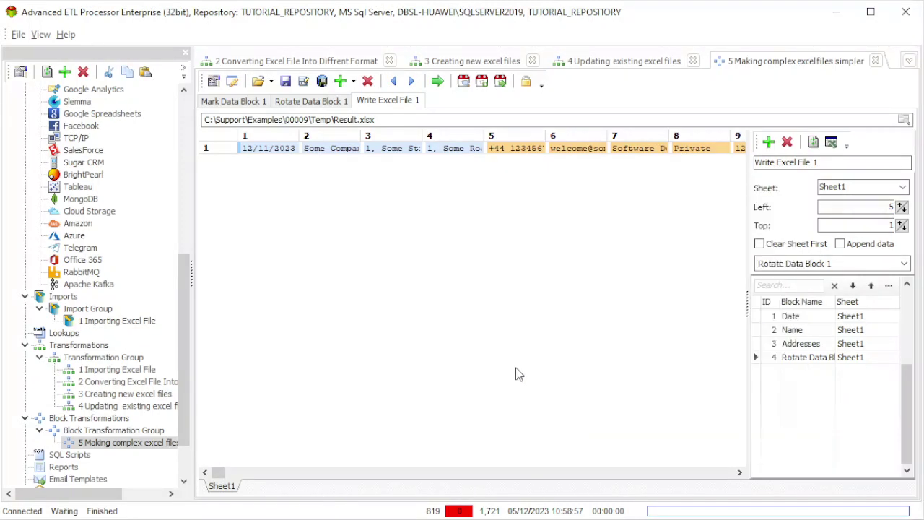
pyautogui.doubleClick(134, 408)
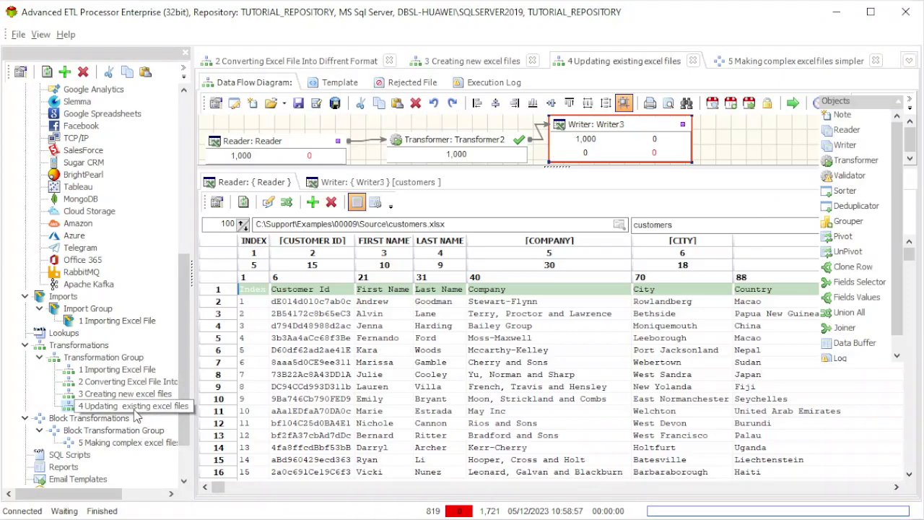
# Try an Upper Case transformation between the FIRST NAME fields in Transformer2 and preview its result on the source data
pyautogui.click(464, 142)
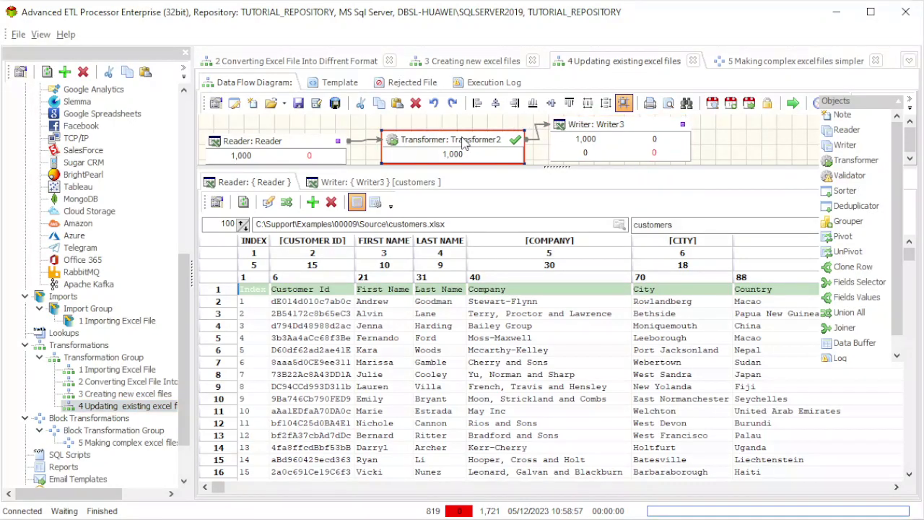
pyautogui.doubleClick(464, 142)
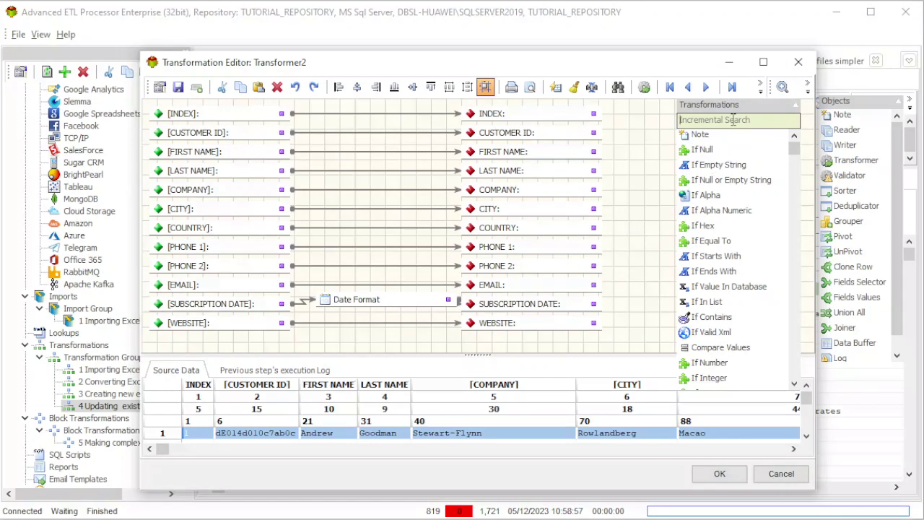
pyautogui.write('upp')
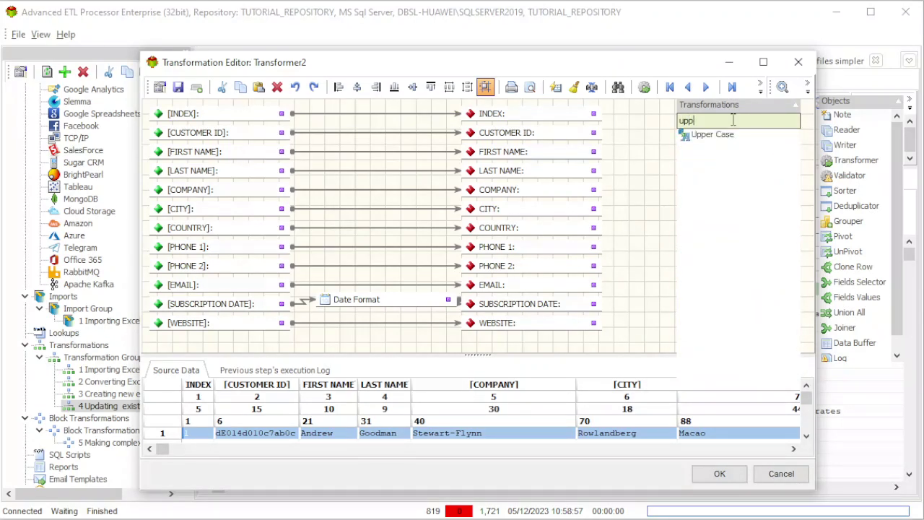
pyautogui.press('BackSpace')
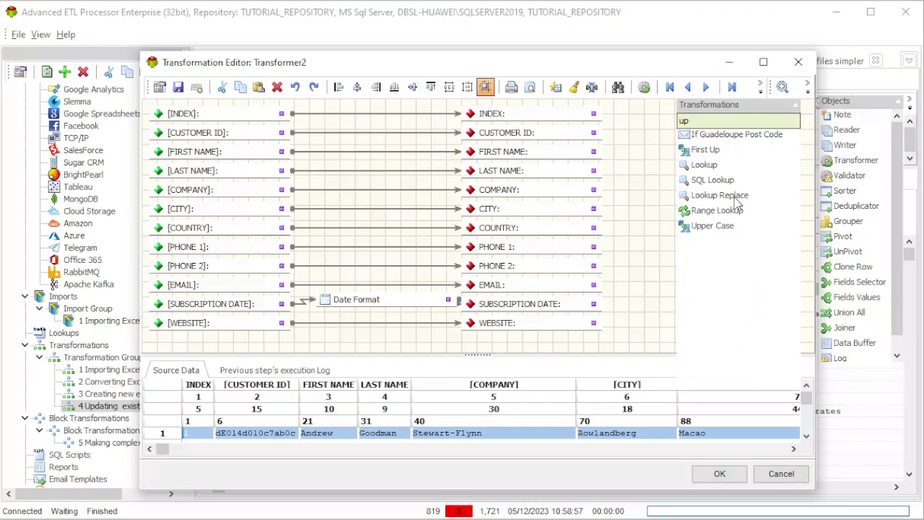
pyautogui.click(725, 228)
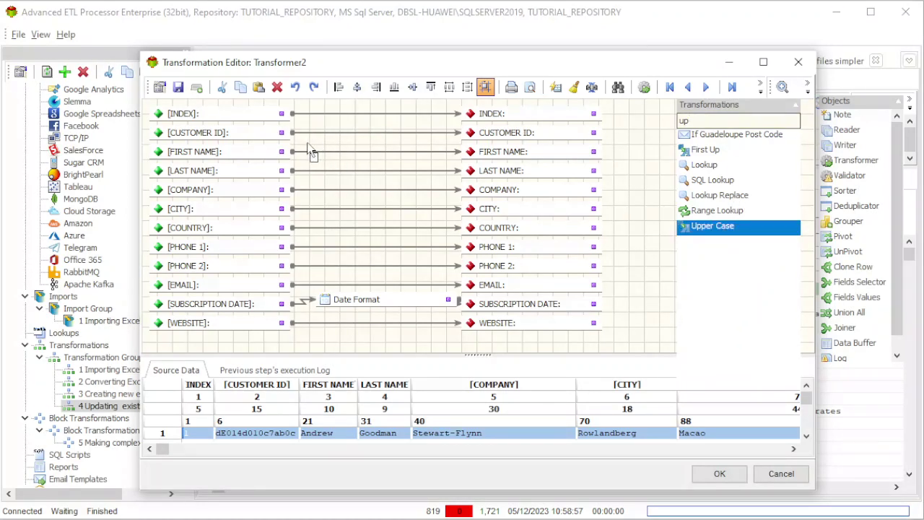
pyautogui.moveTo(310, 152); pyautogui.dragTo(312, 152)
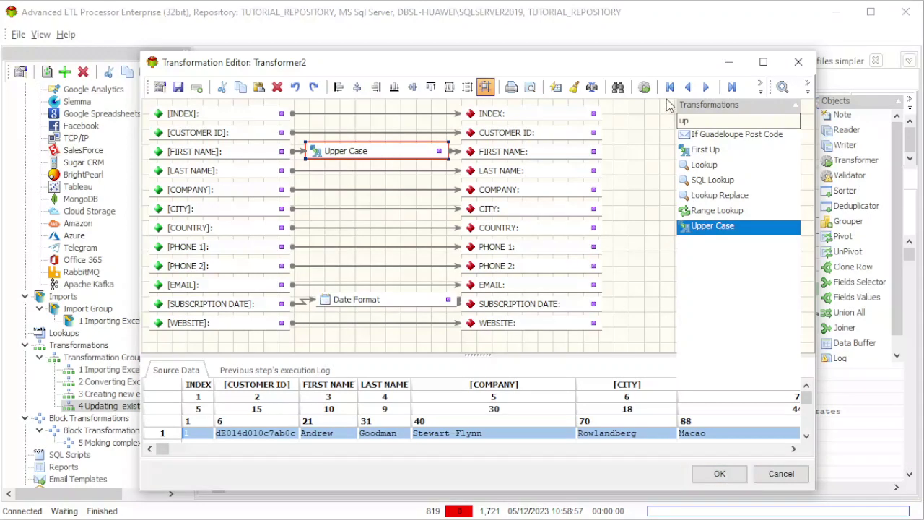
pyautogui.click(644, 88)
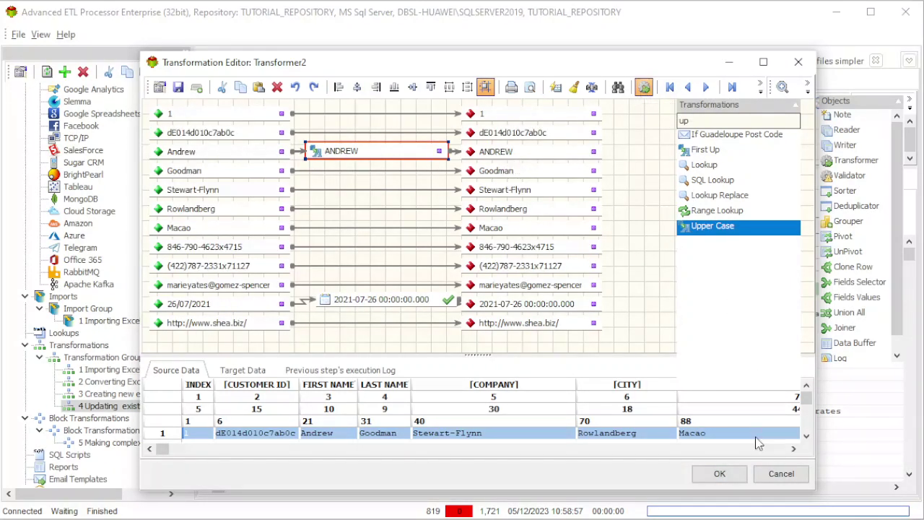
pyautogui.click(789, 478)
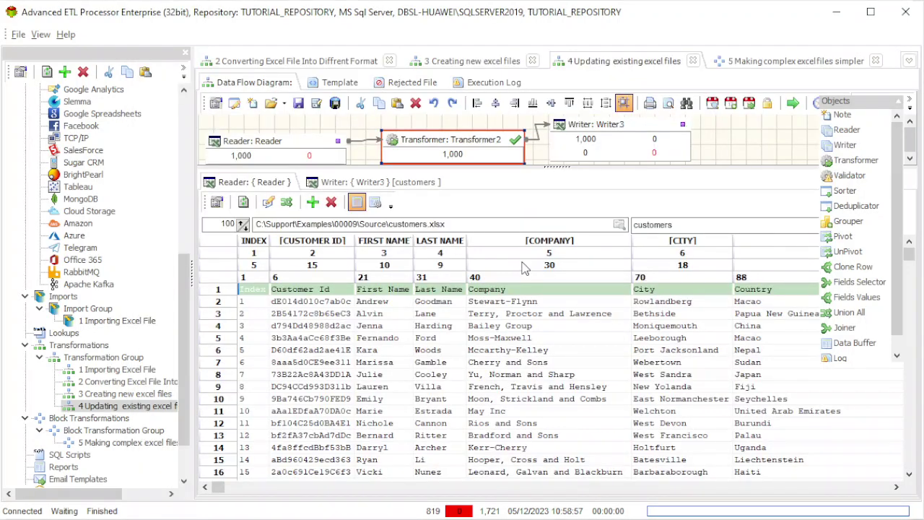
# Compare the Excel file path used by the Reader with the one used by Writer3
pyautogui.click(499, 223)
pyautogui.moveTo(499, 223); pyautogui.dragTo(213, 223)
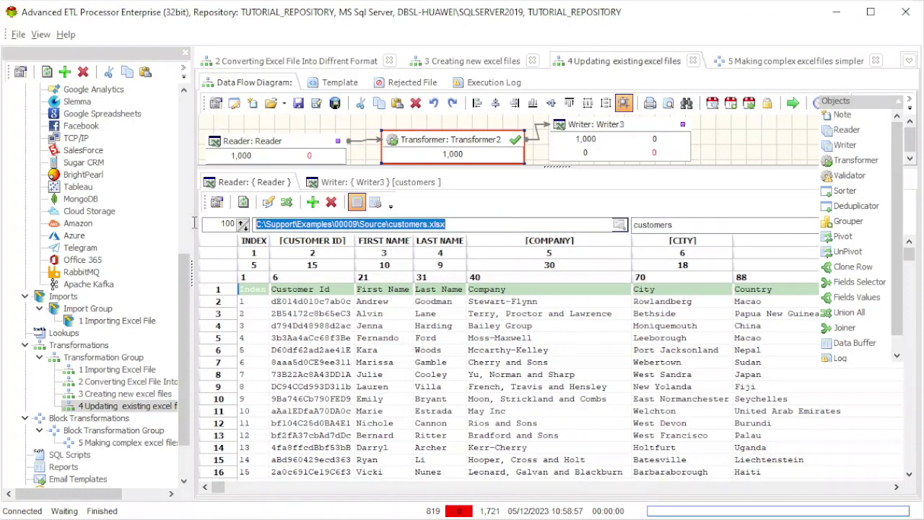
pyautogui.click(370, 185)
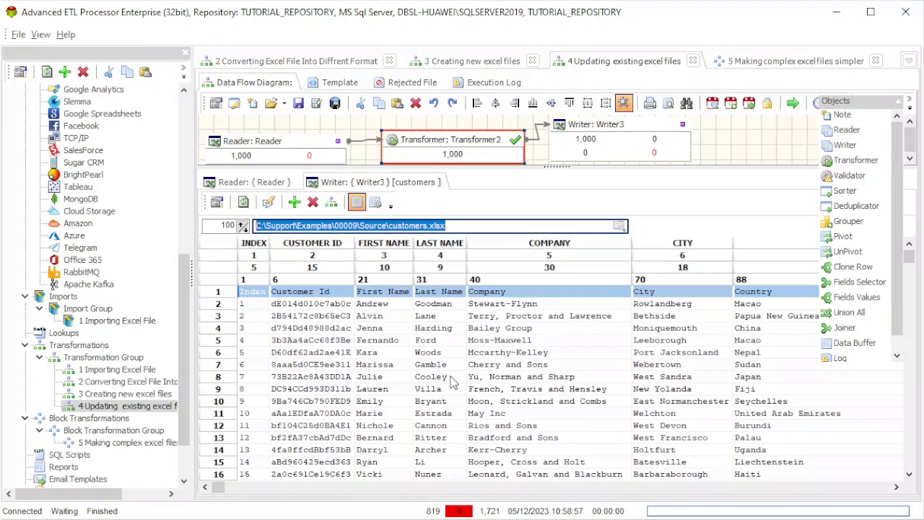
# Execute the "4 Updating existing excel files" transformation and reload the Writer3 data
pyautogui.click(791, 105)
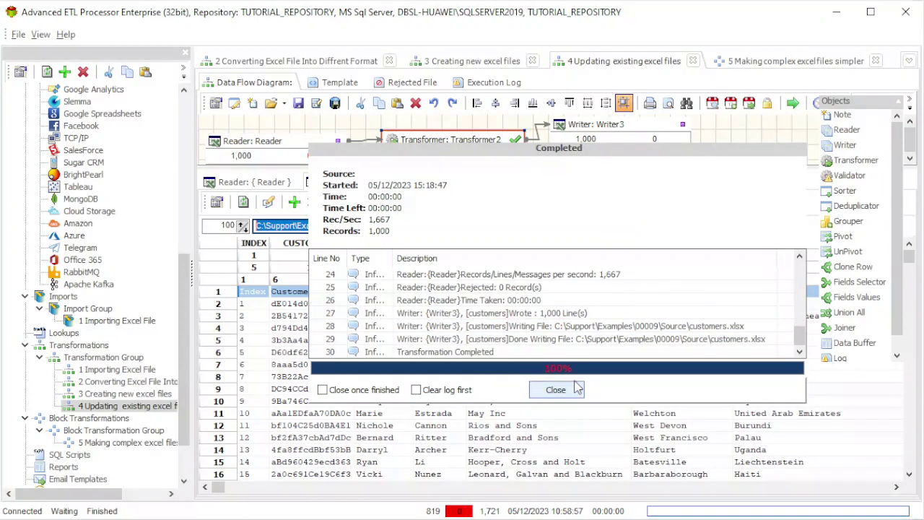
pyautogui.click(578, 389)
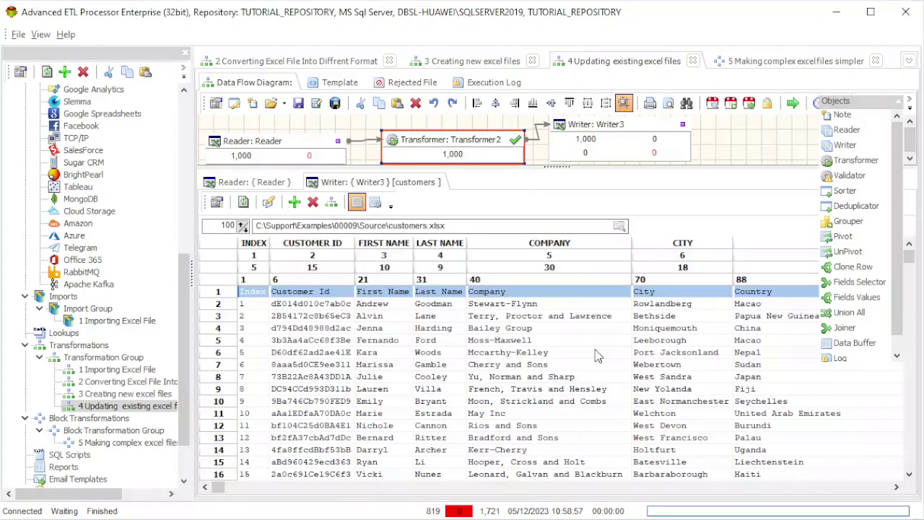
pyautogui.click(244, 203)
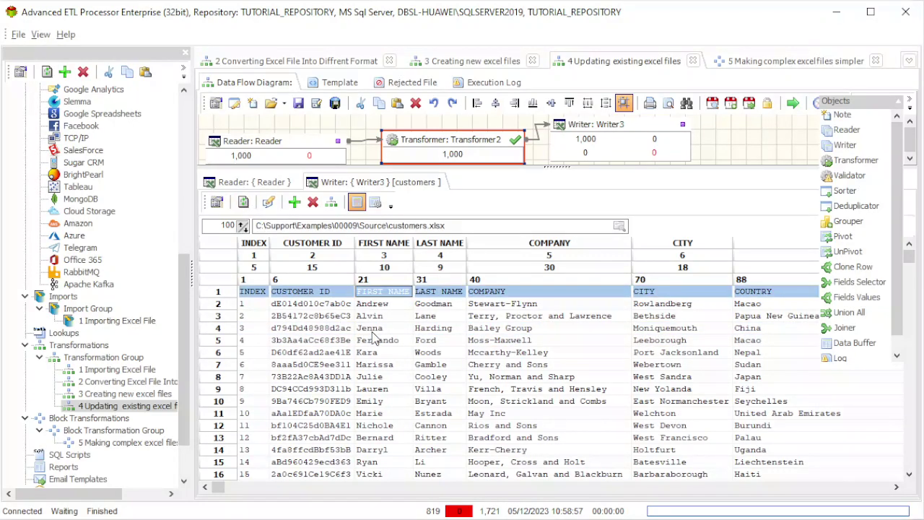
# Look through the First Name values in the Writer3 data and check the writer's properties
pyautogui.press('Down')
pyautogui.press('Down')
pyautogui.press('Down')
pyautogui.press('Down')
pyautogui.press('Down')
pyautogui.press('Down')
pyautogui.press('Down')
pyautogui.press('Down')
pyautogui.press('Down')
pyautogui.press('Down')
pyautogui.press('Down')
pyautogui.press('Down')
pyautogui.press('Down')
pyautogui.press('Down')
pyautogui.press('Down')
pyautogui.press('Down')
pyautogui.press('Down')
pyautogui.press('Down')
pyautogui.press('Down')
pyautogui.press('Down')
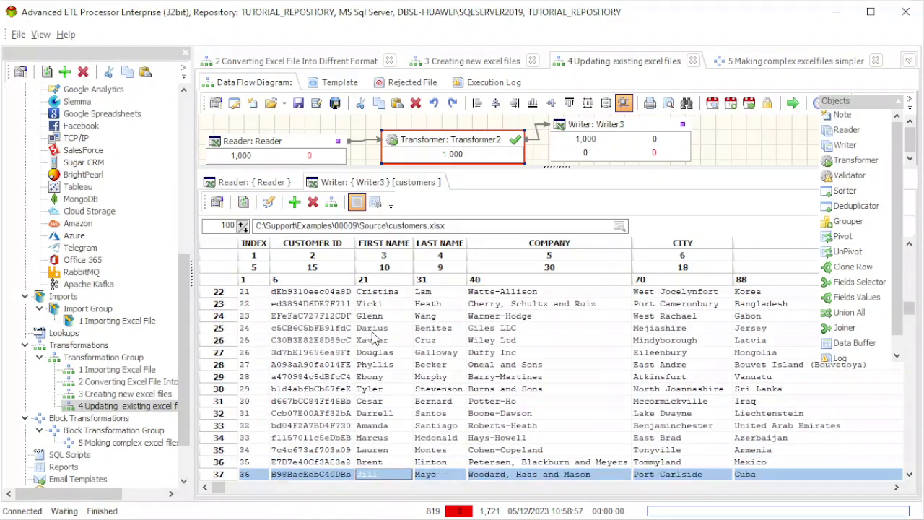
pyautogui.press('Down')
pyautogui.press('Down')
pyautogui.press('Down')
pyautogui.press('Down')
pyautogui.press('Down')
pyautogui.press('Down')
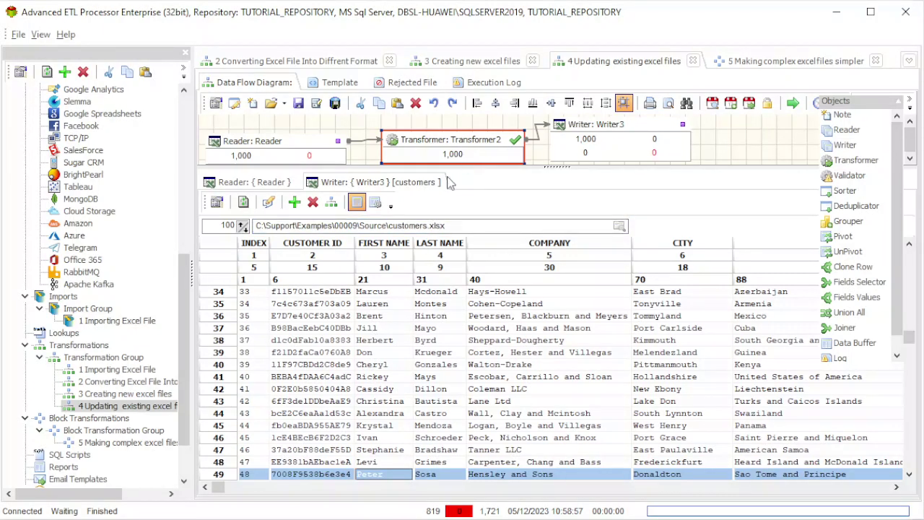
pyautogui.click(216, 204)
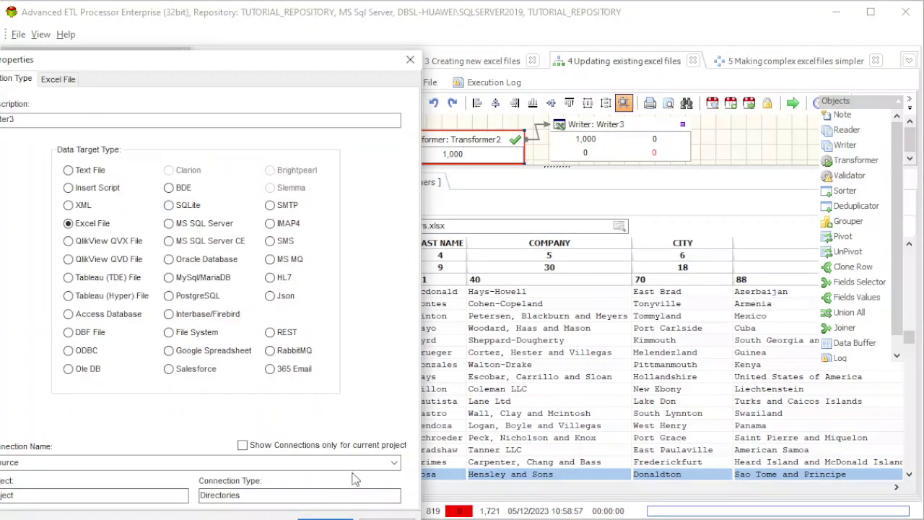
pyautogui.press('Escape')
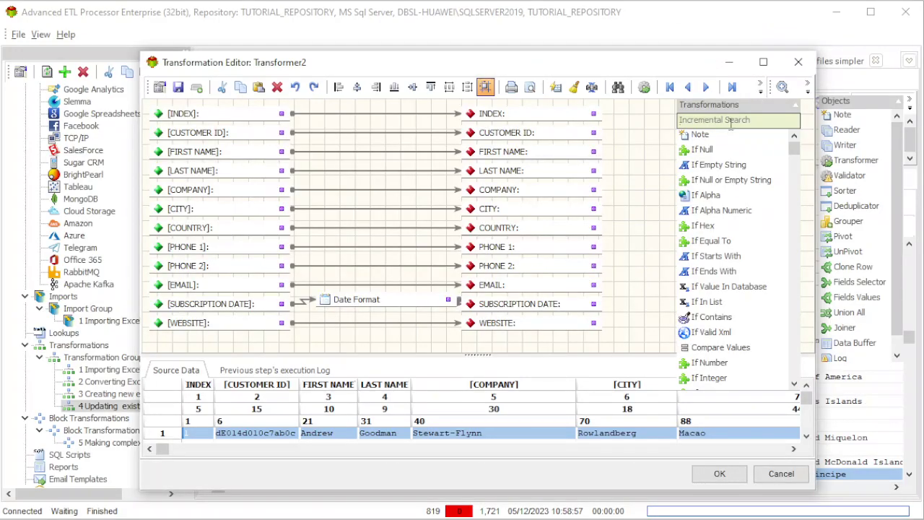
# Insert an Upper Case transformation between the source and target FIRST NAME fields in Transformer2 and save the mapping
pyautogui.click(729, 121)
pyautogui.write('upp')
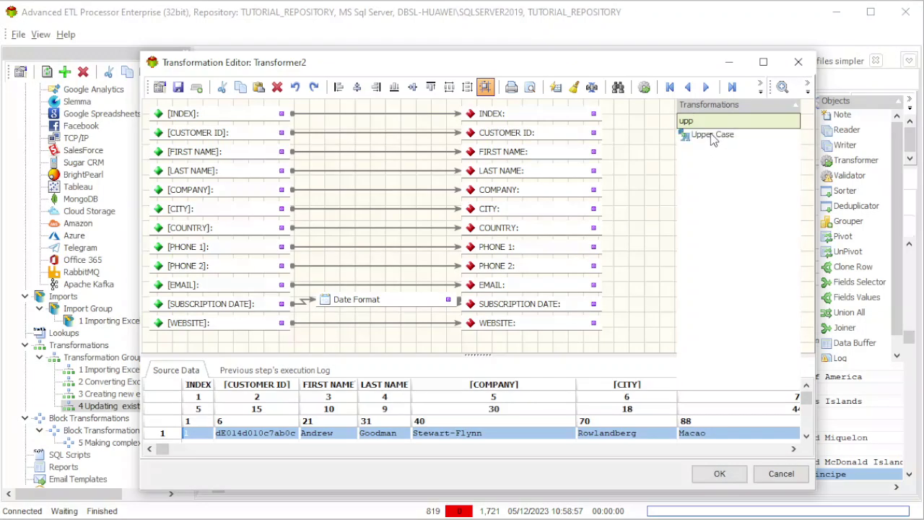
pyautogui.click(713, 136)
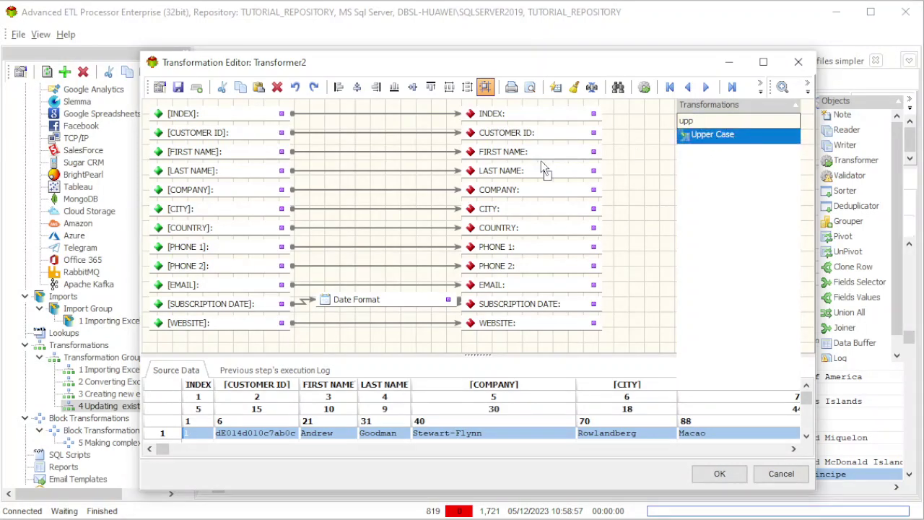
pyautogui.click(301, 145)
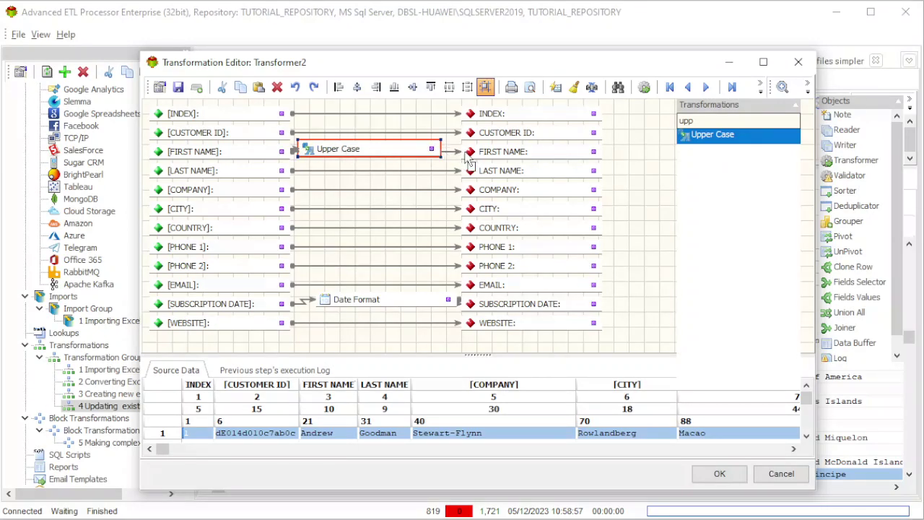
pyautogui.moveTo(459, 156); pyautogui.dragTo(467, 152)
pyautogui.click(718, 474)
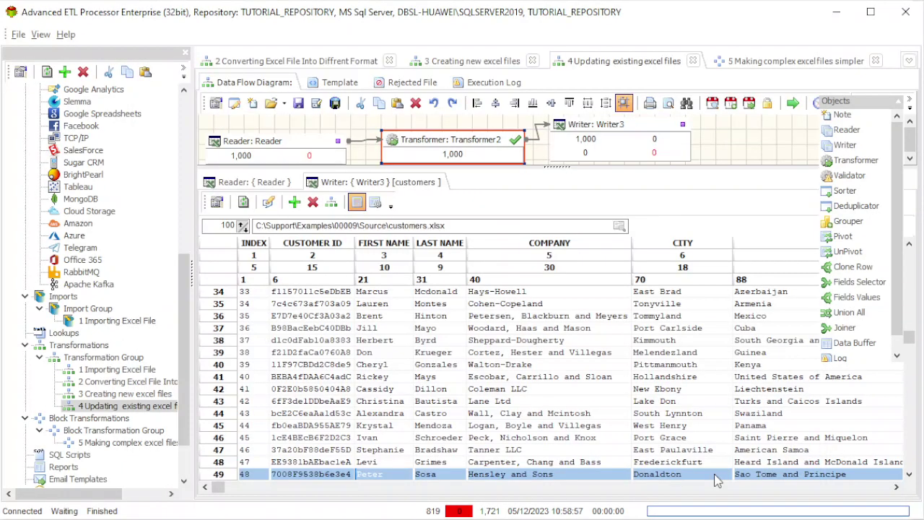
# Run the updated transformation on customers.xlsx and refresh the Writer3 data
pyautogui.click(792, 105)
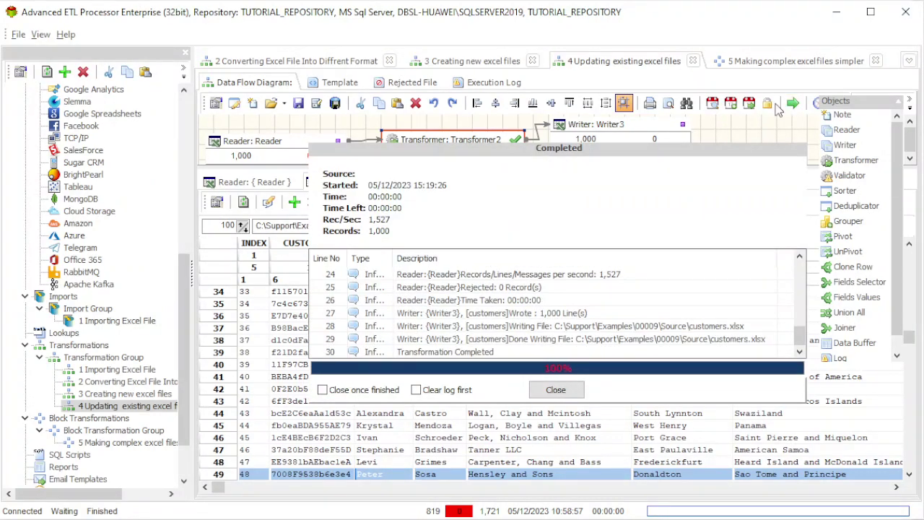
pyautogui.click(559, 389)
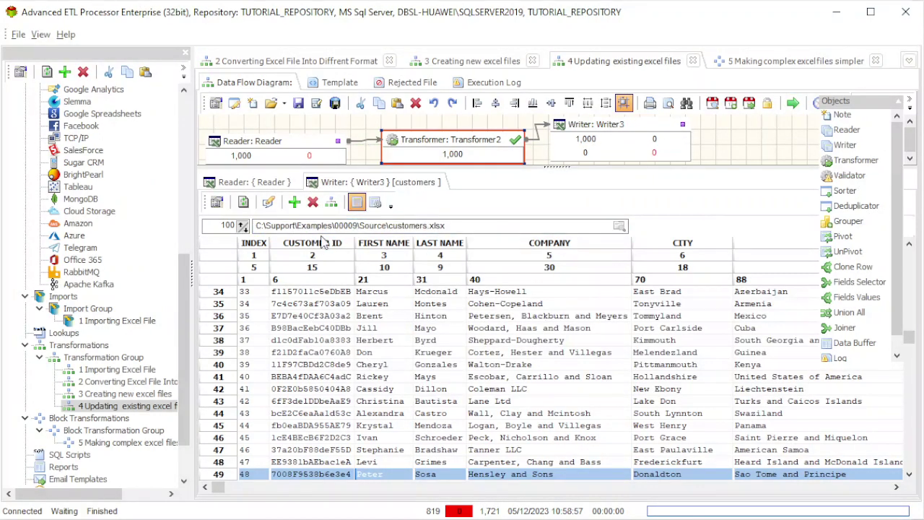
pyautogui.click(244, 202)
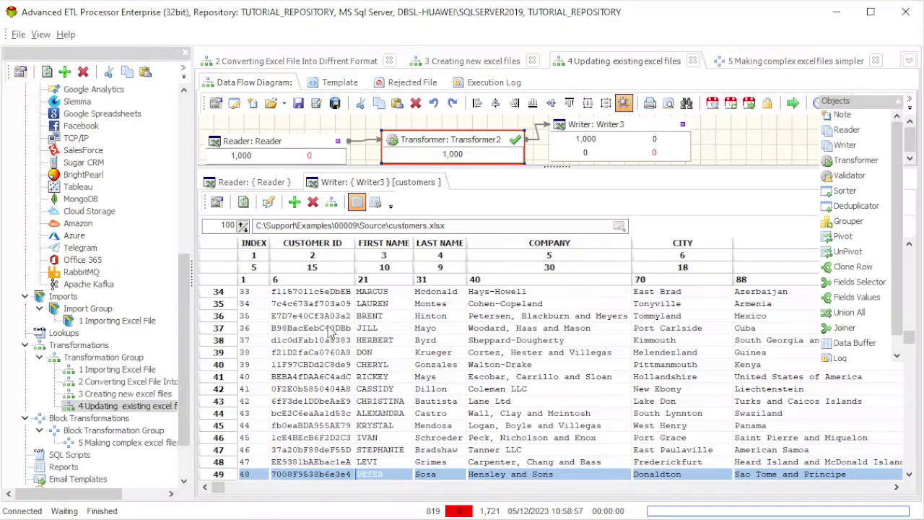
# Examine the letter case of the First Name values in the refreshed Writer3 data
pyautogui.click(375, 328)
pyautogui.click(386, 289)
pyautogui.press('Down')
pyautogui.press('Down')
pyautogui.press('Down')
pyautogui.press('Down')
pyautogui.press('Down')
pyautogui.press('Down')
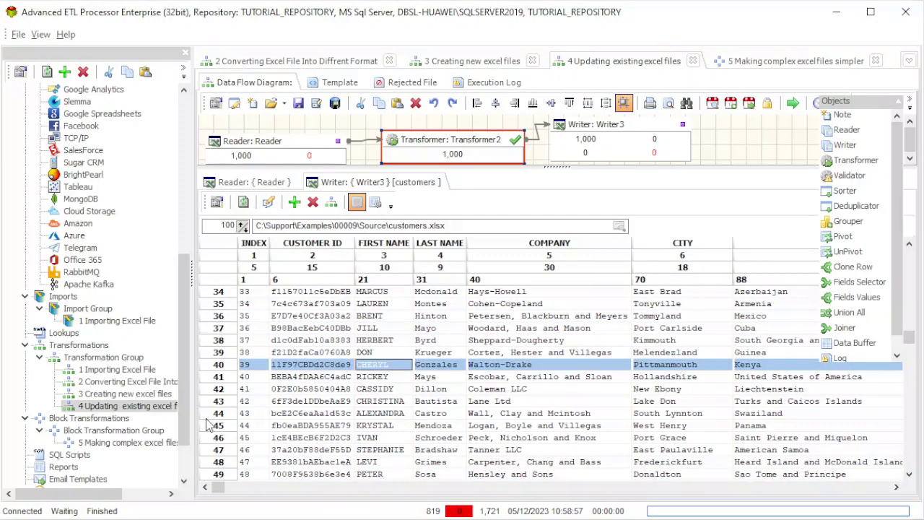
# Open the "6 Working with excel sheets" package from the Package Group
pyautogui.scroll(-1, 184, 444)
pyautogui.scroll(-1, 185, 444)
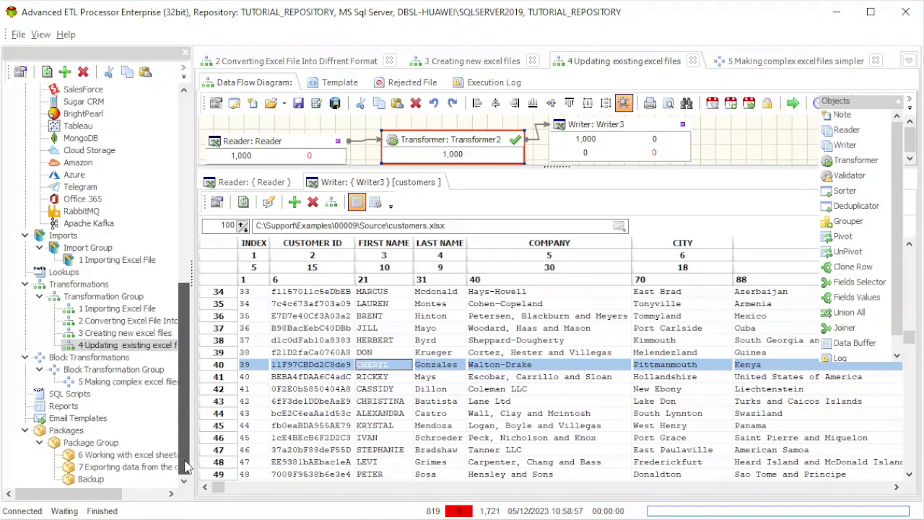
pyautogui.doubleClick(148, 458)
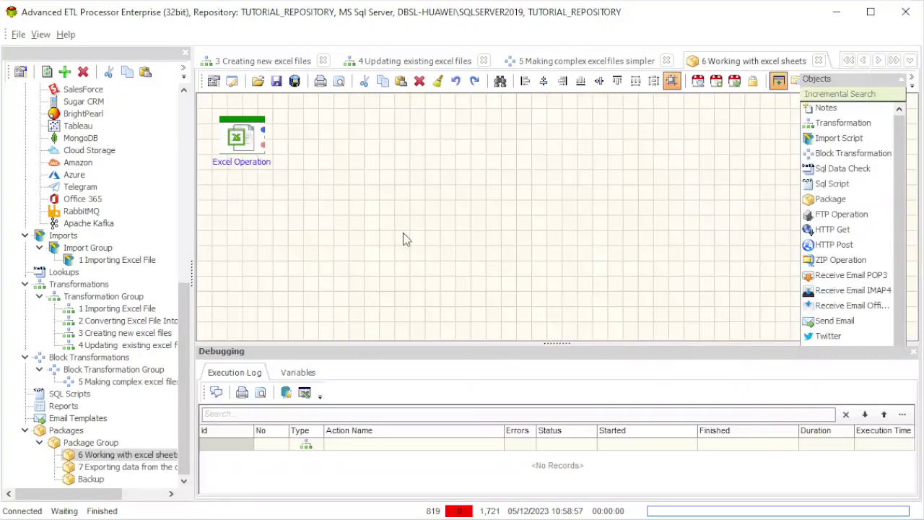
# Open the advanced settings of the Excel Operation action
pyautogui.click(243, 148)
pyautogui.doubleClick(243, 148)
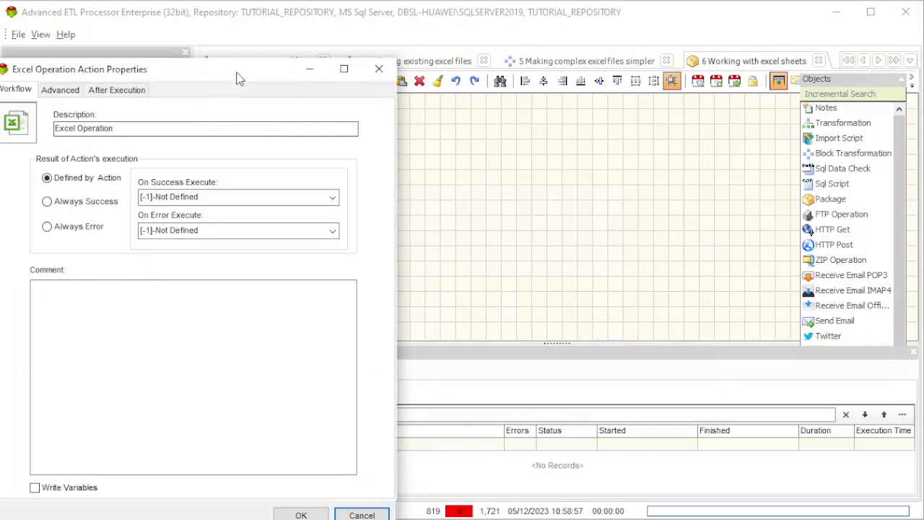
pyautogui.moveTo(237, 75); pyautogui.dragTo(472, 36)
pyautogui.click(344, 50)
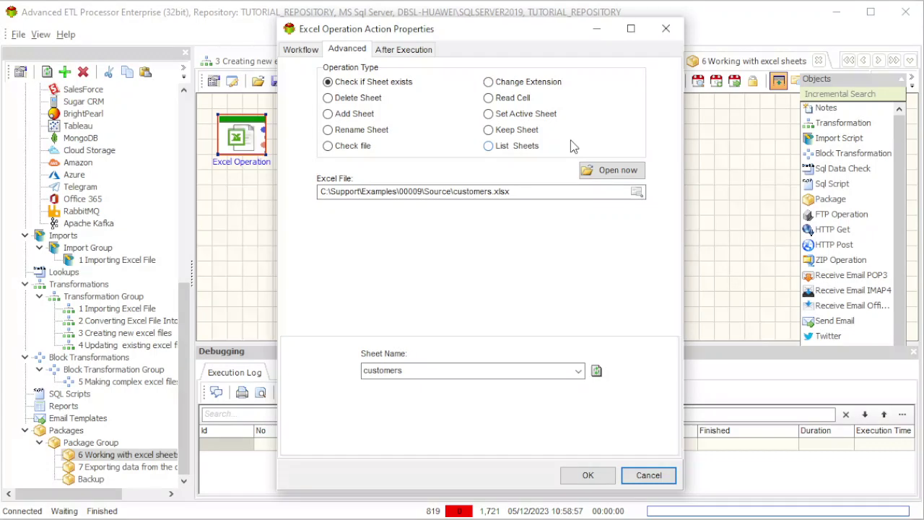
# Try to show the value of cell A1C1 on the customers sheet of customers.xlsx with the Read Cell operation
pyautogui.click(510, 100)
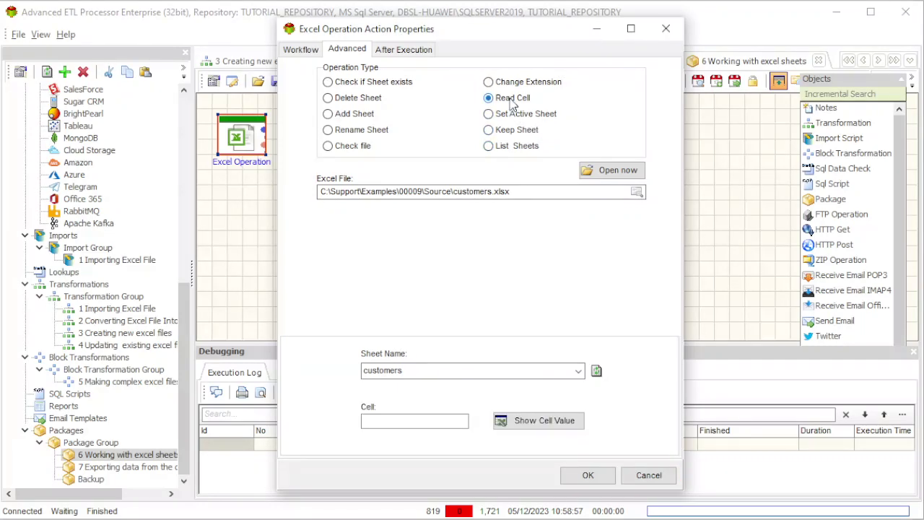
pyautogui.click(435, 415)
pyautogui.write('A1C1')
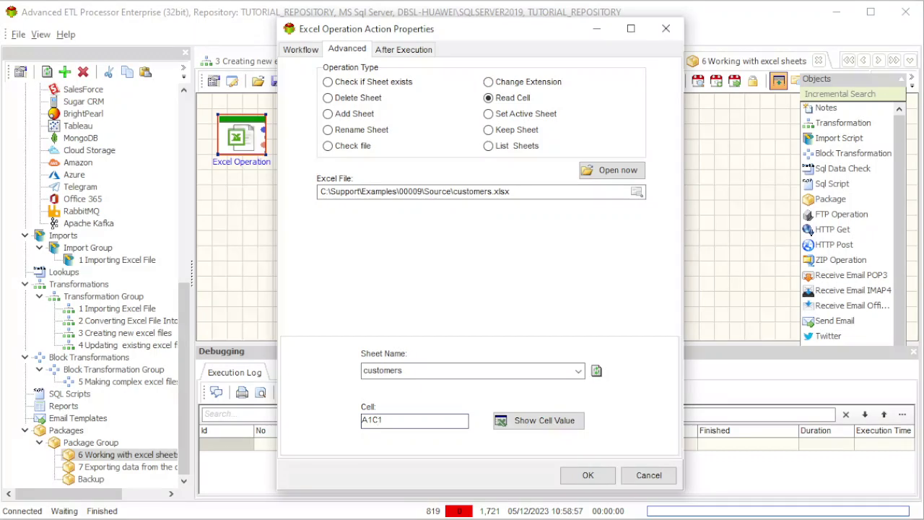
pyautogui.click(537, 424)
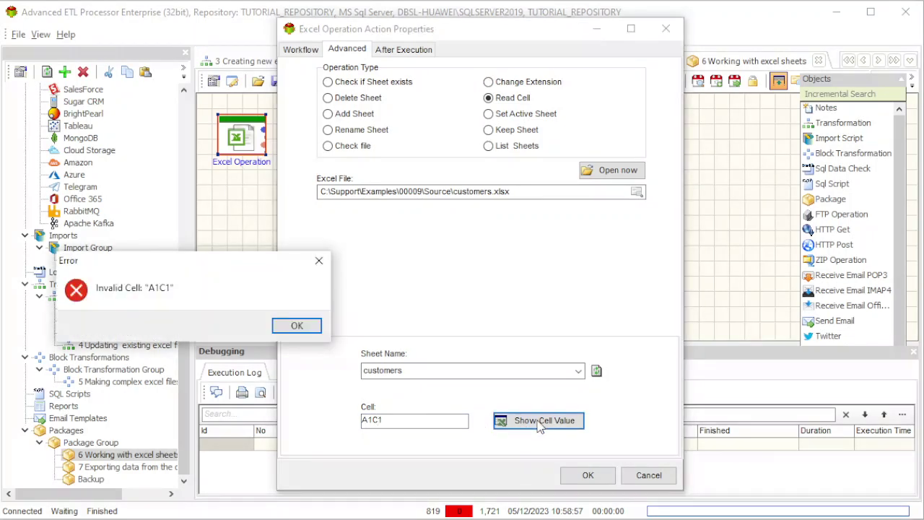
pyautogui.click(298, 324)
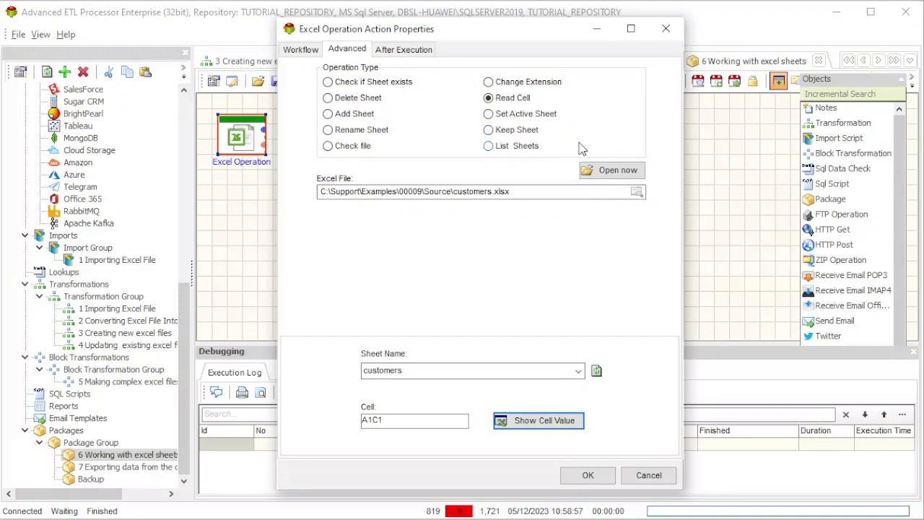
# Review the settings of the Keep Sheet and List Sheets operations, and close the action properties without saving
pyautogui.click(527, 134)
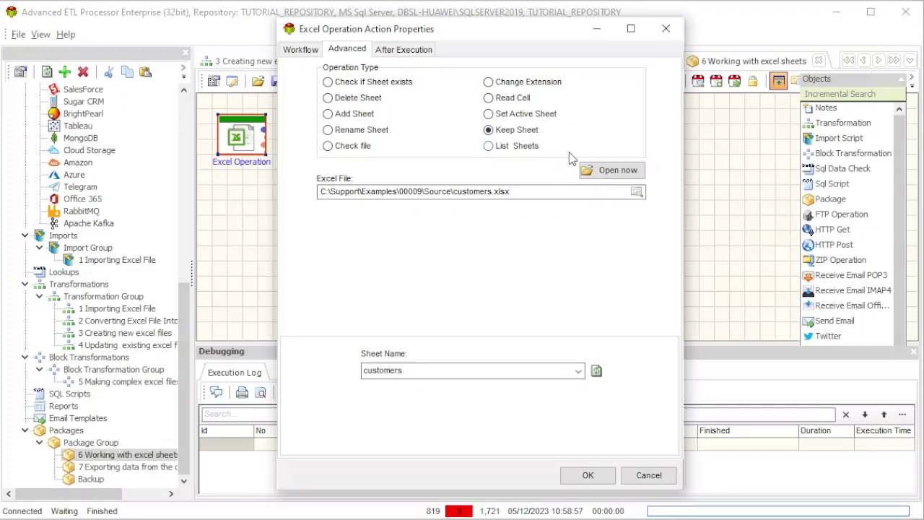
pyautogui.click(511, 147)
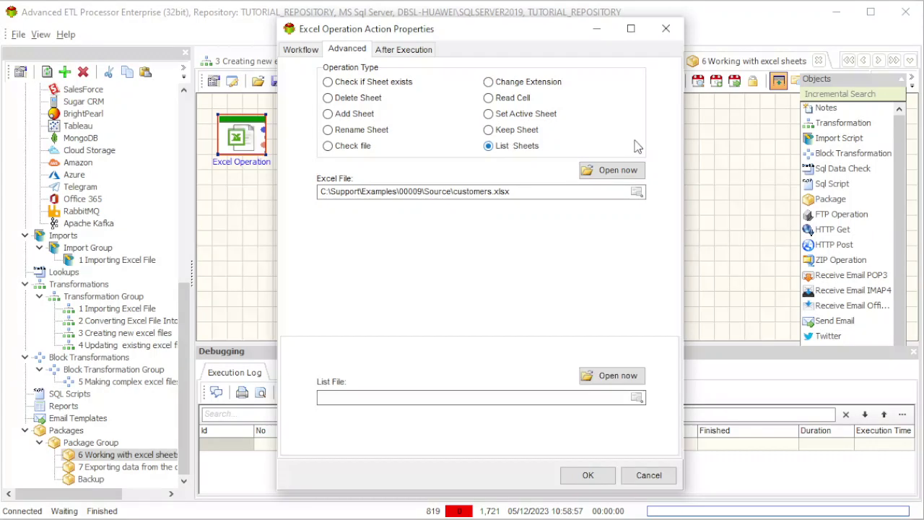
pyautogui.click(525, 133)
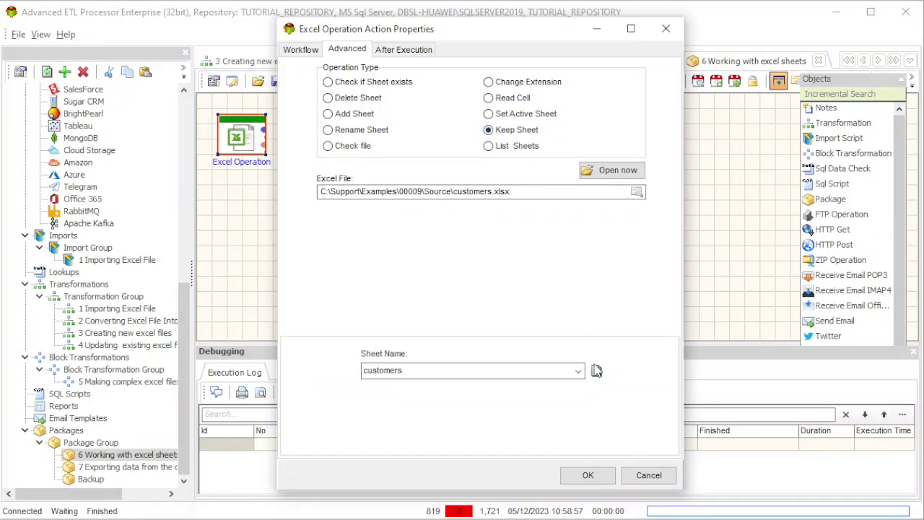
pyautogui.click(650, 475)
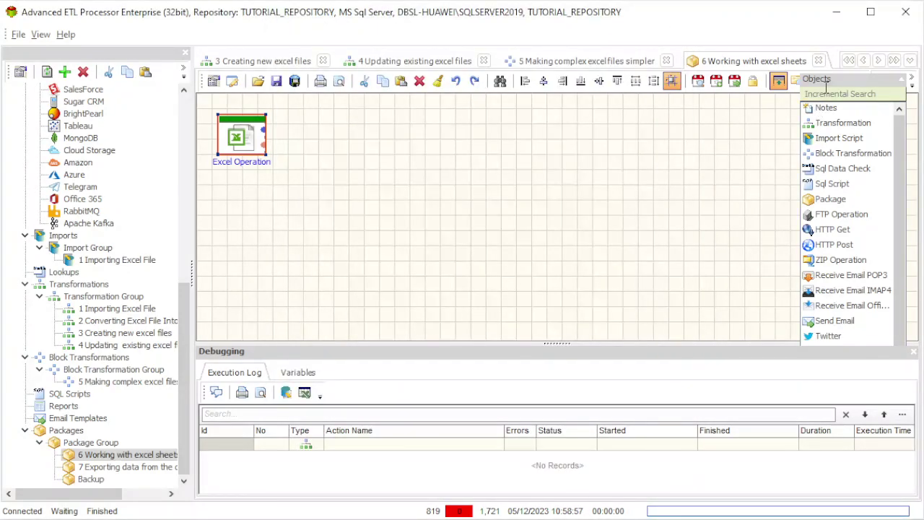
# Run the "6 Working with excel sheets" package in debug mode
pyautogui.moveTo(829, 80); pyautogui.dragTo(837, 164)
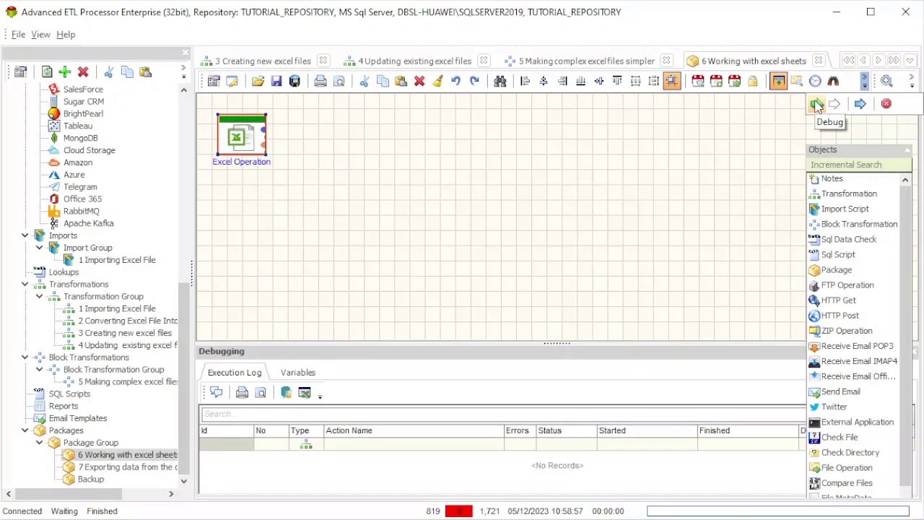
pyautogui.click(816, 106)
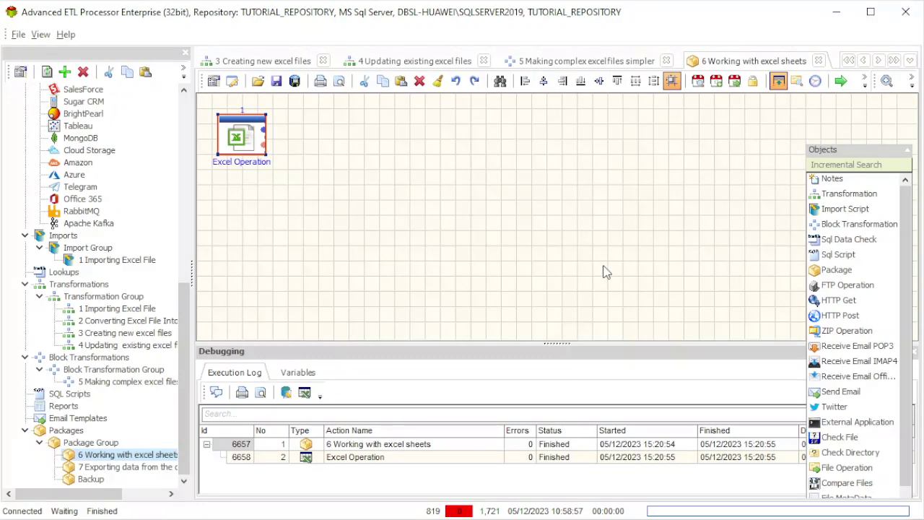
# Open the "7 Exporting data from the database into excel" package and the properties of its Export Data action
pyautogui.doubleClick(129, 469)
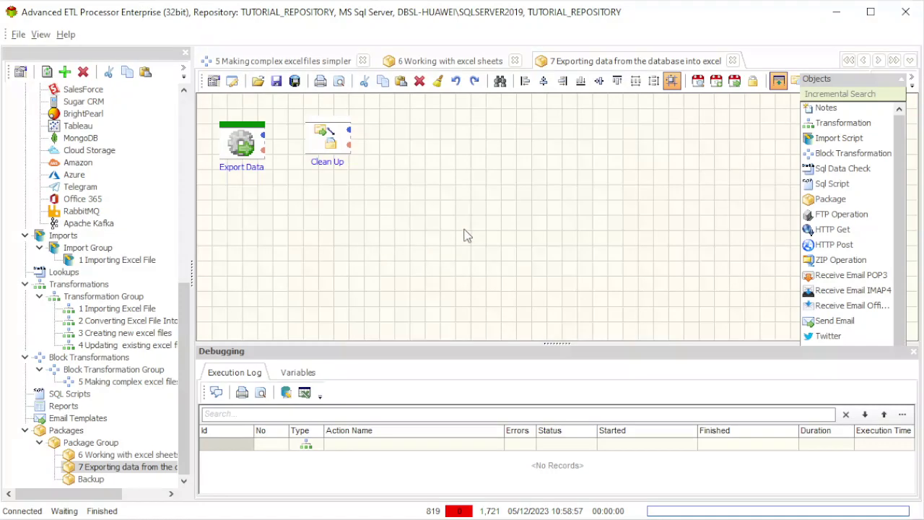
pyautogui.doubleClick(249, 146)
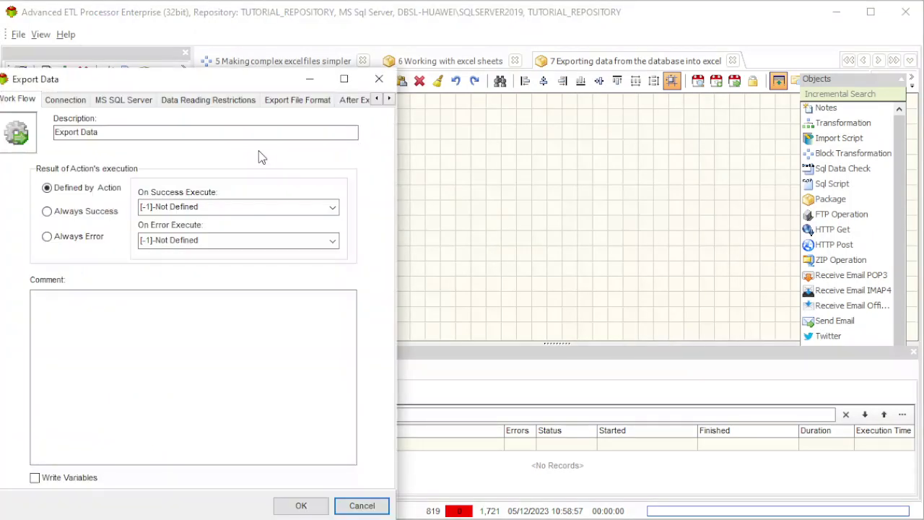
pyautogui.moveTo(276, 77); pyautogui.dragTo(455, 37)
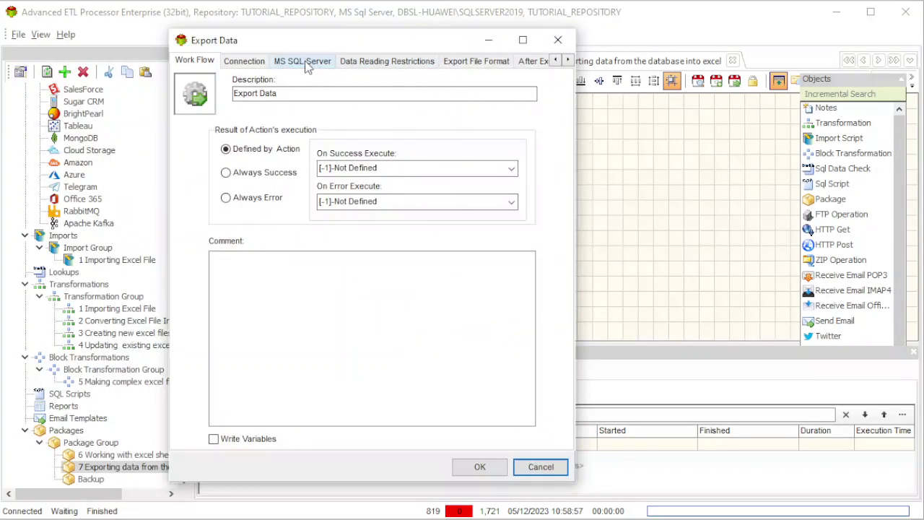
# Examine the Export Data action's connection, source tables, reading restrictions, export file format and target file name, and close its properties without saving
pyautogui.click(241, 64)
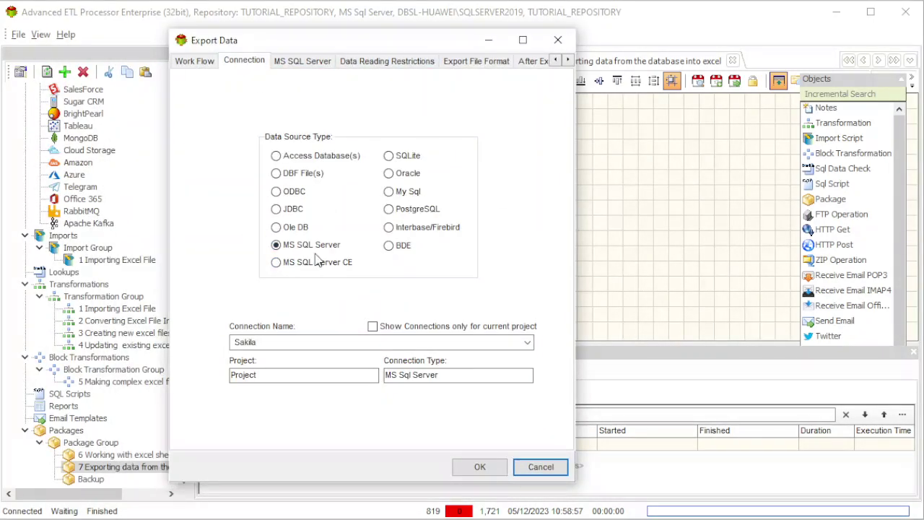
pyautogui.click(399, 62)
pyautogui.click(471, 63)
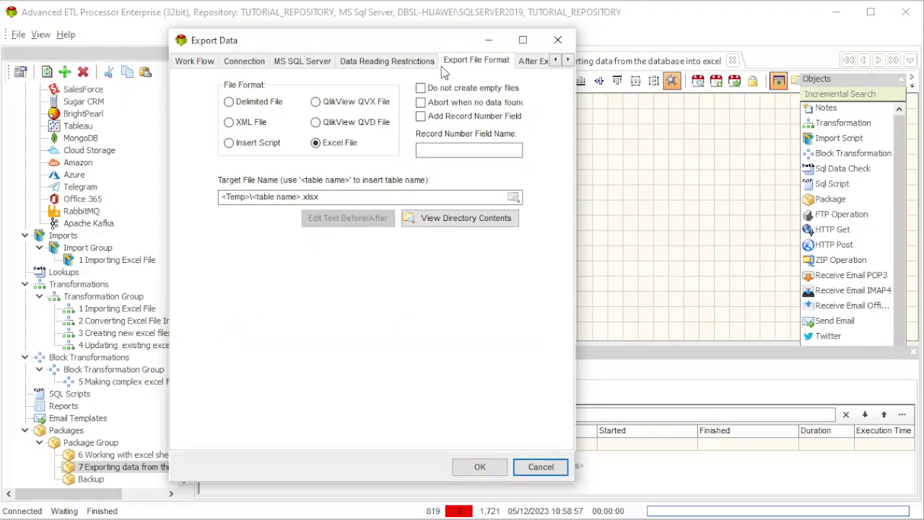
pyautogui.click(299, 65)
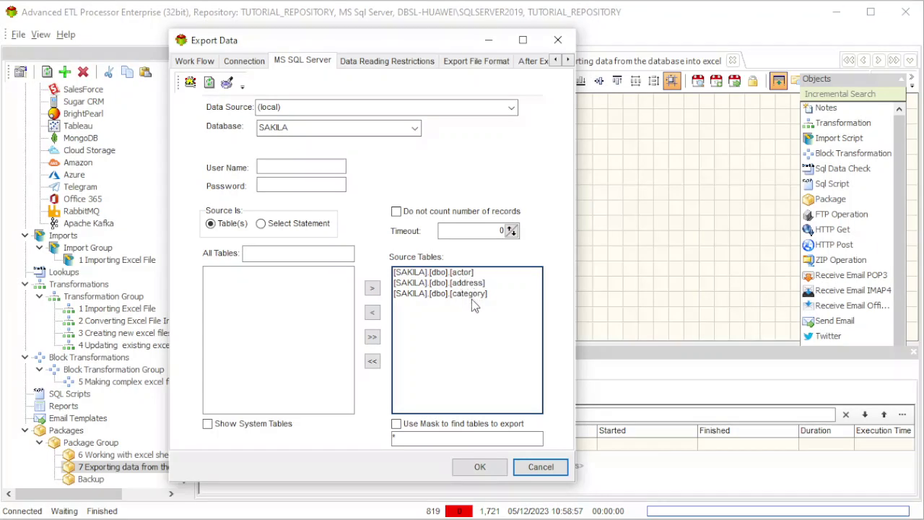
pyautogui.click(374, 64)
pyautogui.click(466, 65)
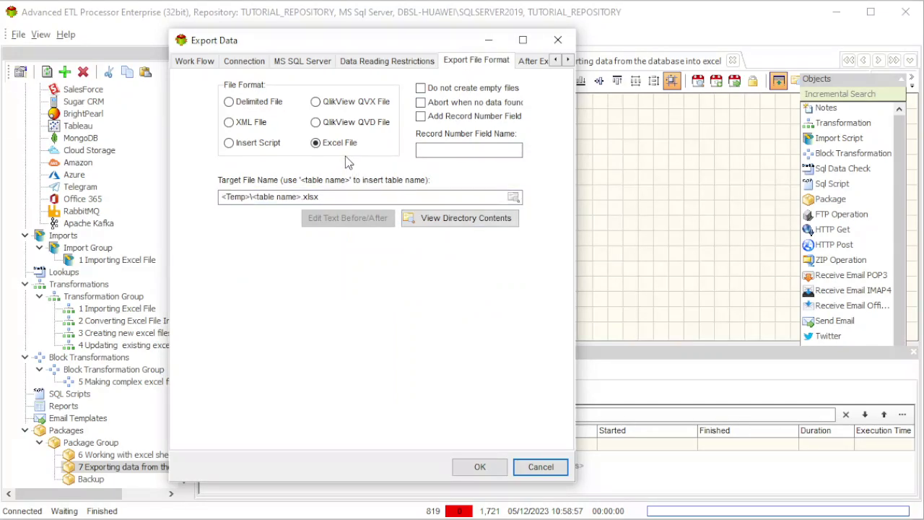
pyautogui.click(351, 198)
pyautogui.moveTo(352, 198); pyautogui.dragTo(186, 199)
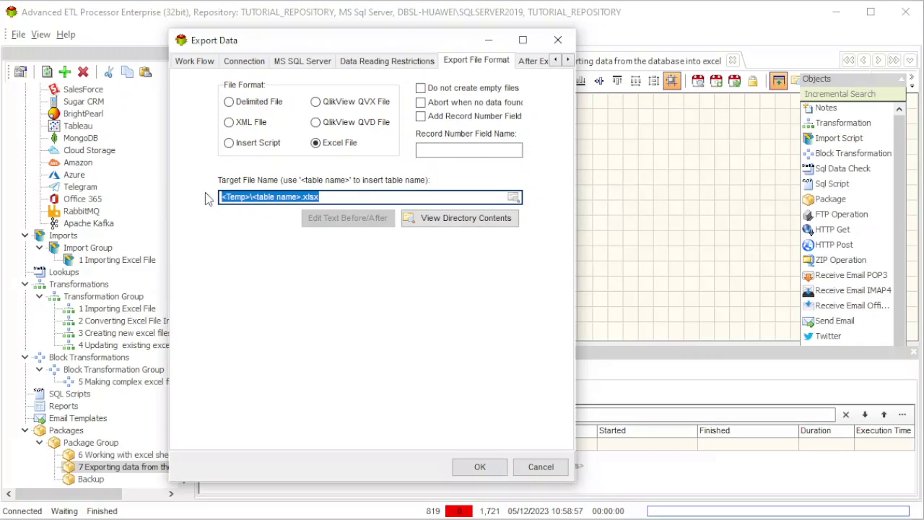
pyautogui.click(550, 467)
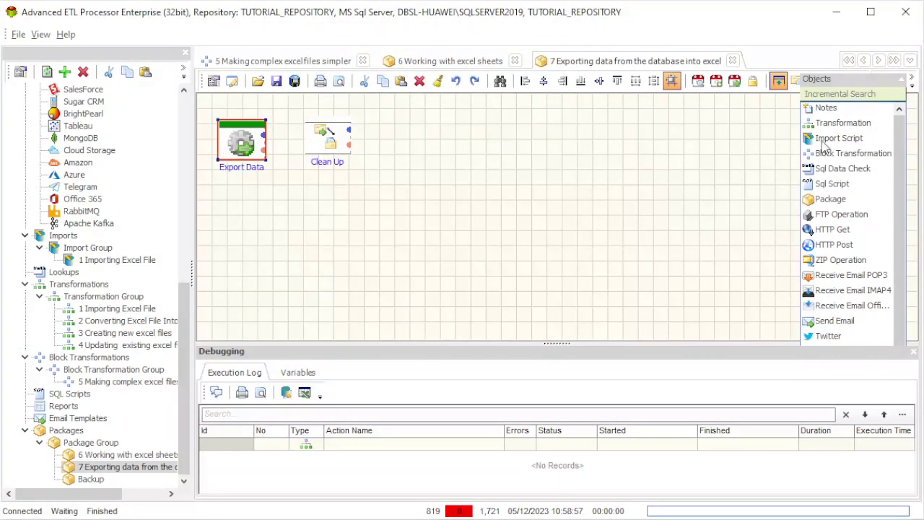
# Run the "7 Exporting data from the database into excel" package in debug mode
pyautogui.moveTo(846, 84); pyautogui.dragTo(834, 133)
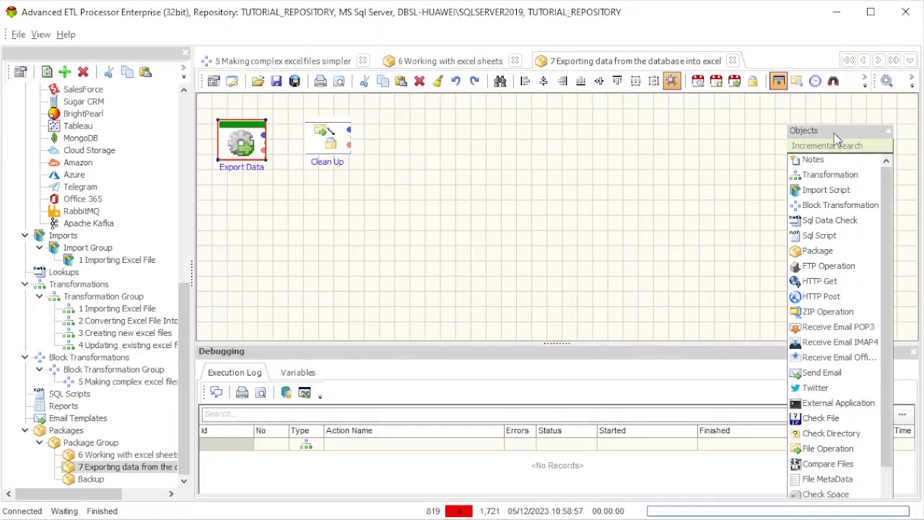
pyautogui.click(864, 83)
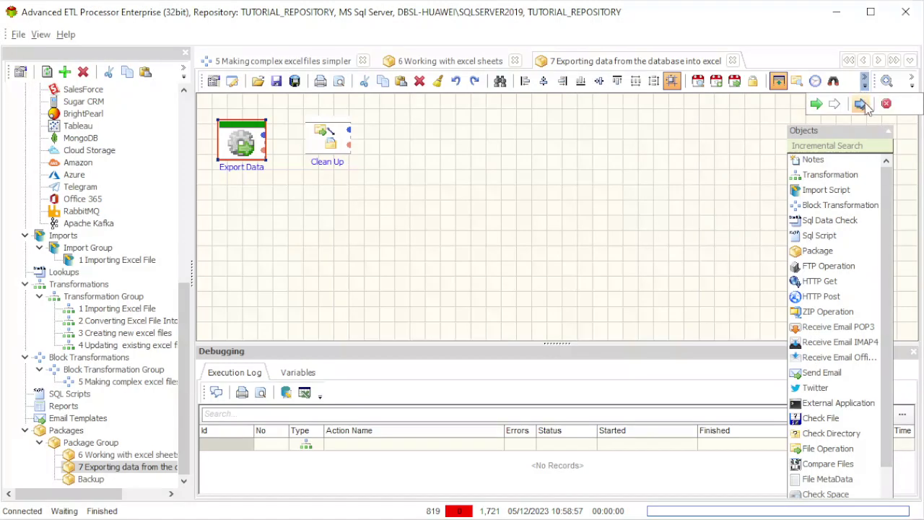
pyautogui.click(816, 104)
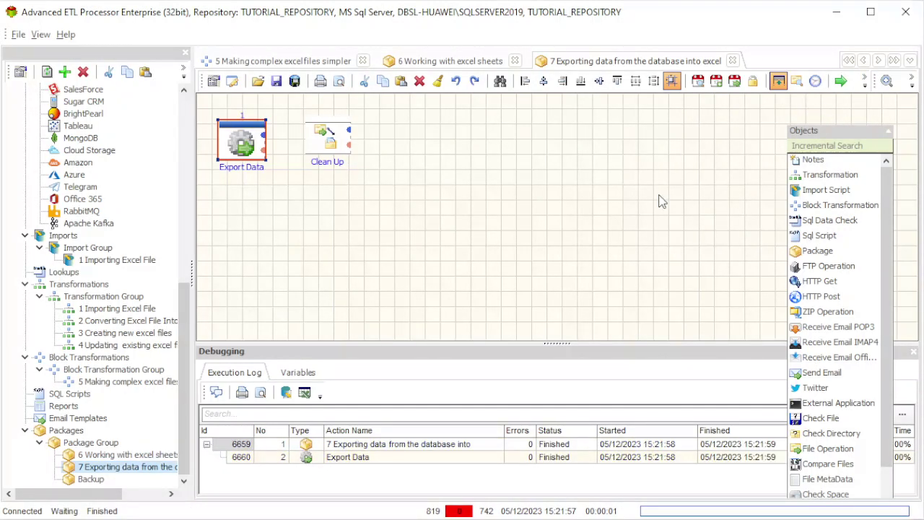
# Examine the Export Data action's execution log for the Excel files written from each source table, and close the log
pyautogui.doubleClick(399, 457)
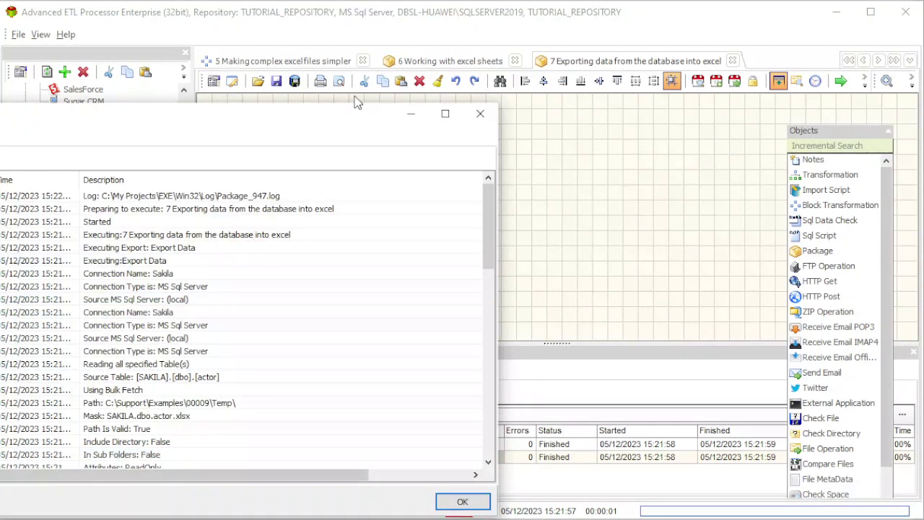
pyautogui.moveTo(354, 124); pyautogui.dragTo(538, 87)
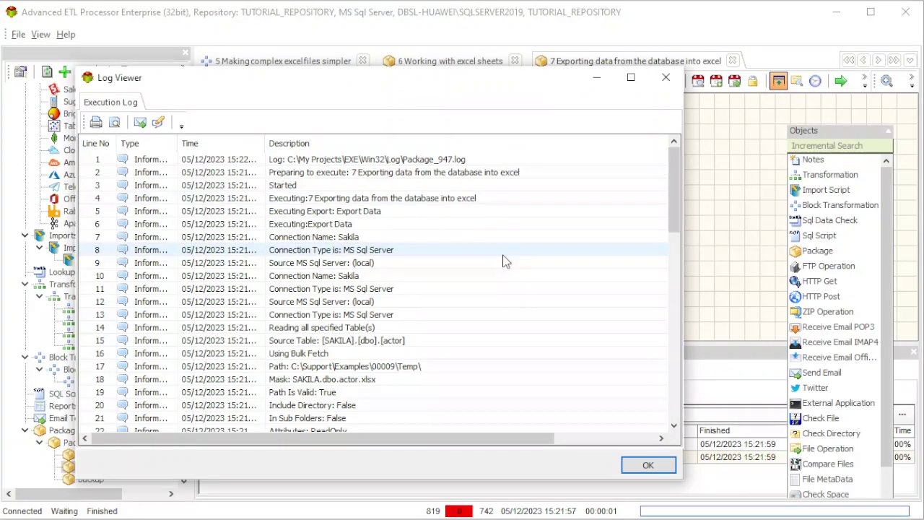
pyautogui.scroll(-3, 503, 262)
pyautogui.scroll(-1, 505, 261)
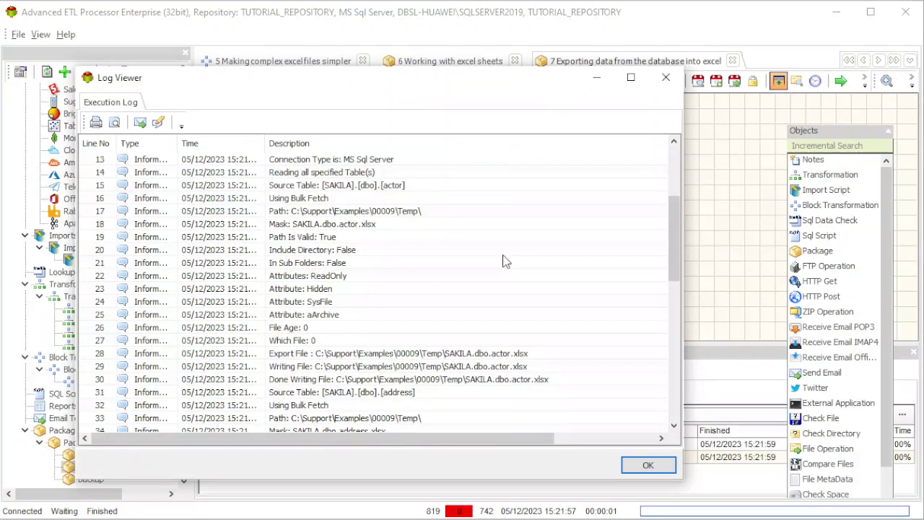
pyautogui.click(462, 368)
pyautogui.click(471, 380)
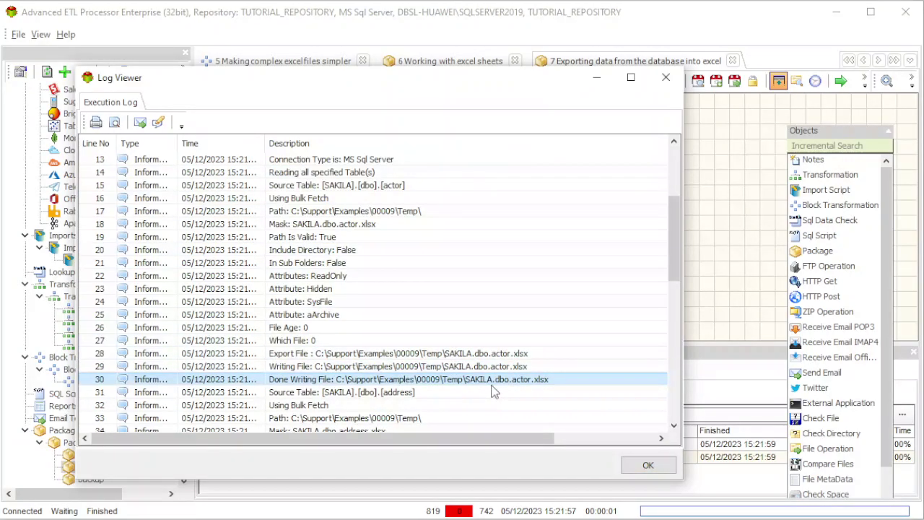
pyautogui.scroll(-4, 493, 391)
pyautogui.scroll(-7, 493, 390)
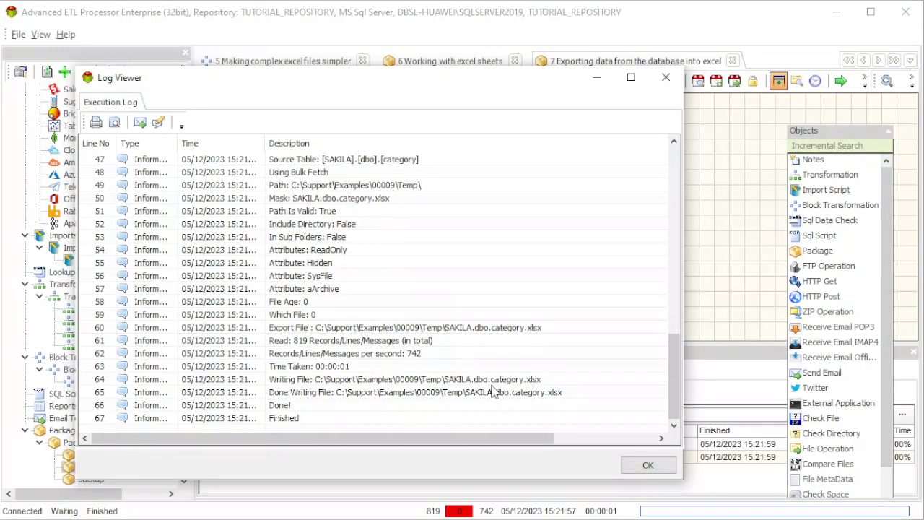
pyautogui.click(647, 465)
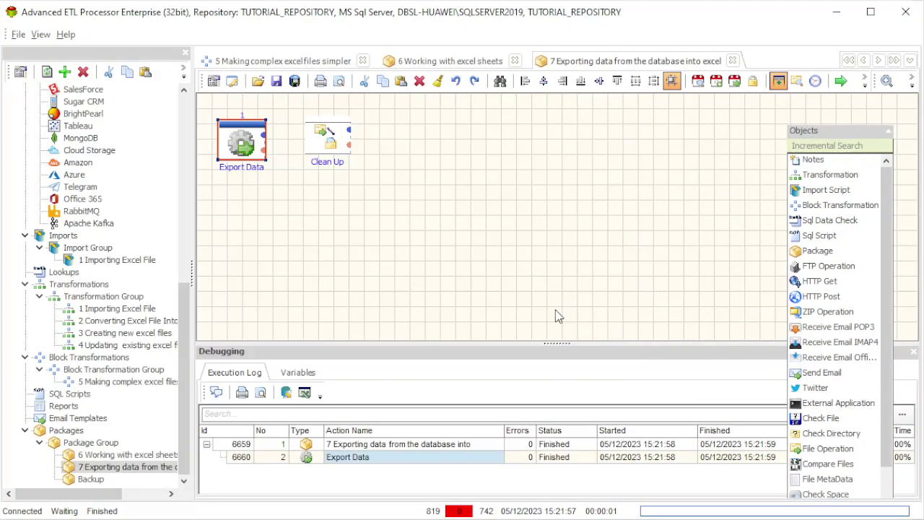